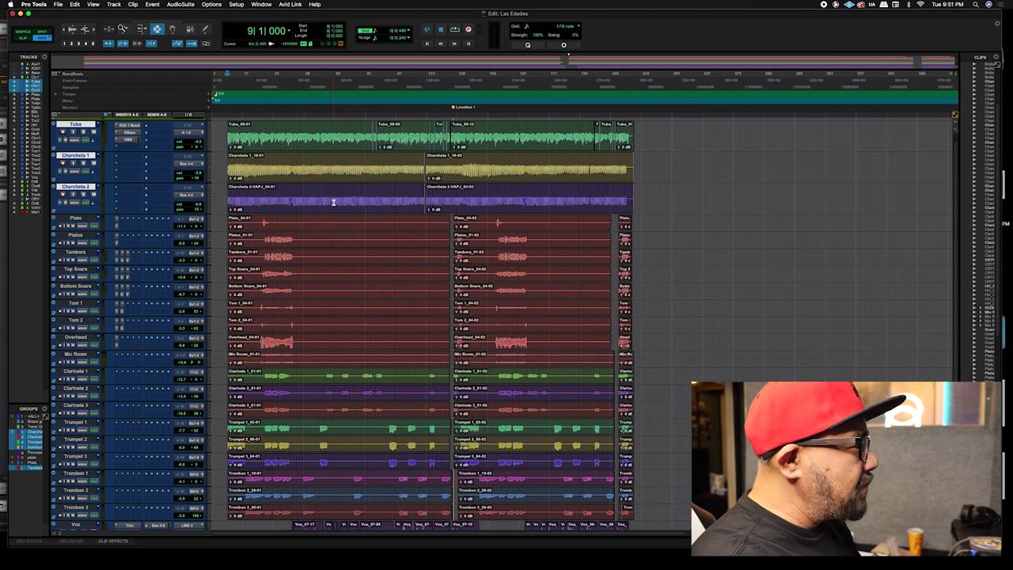
Step: Examine the lower tracks of the session and where the Voz track's first clip enters, around bar 41
scroll(333, 203, up, 4)
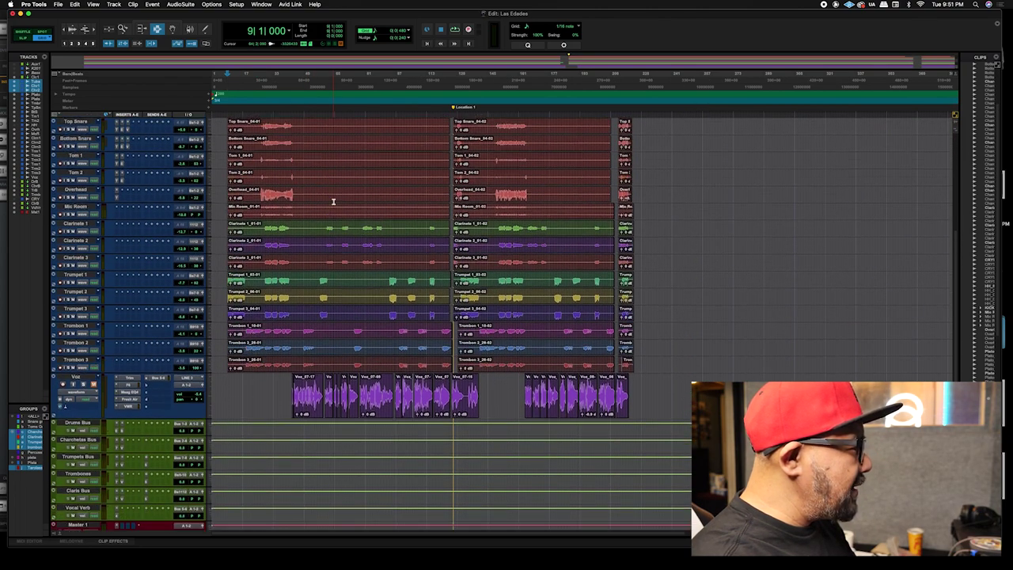
scroll(328, 207, down, 3)
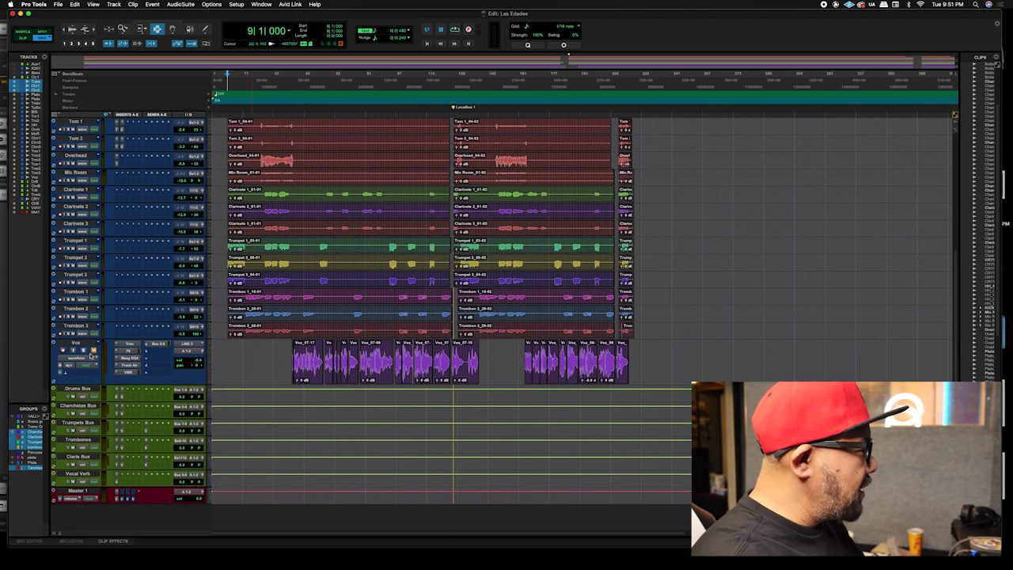
click(289, 361)
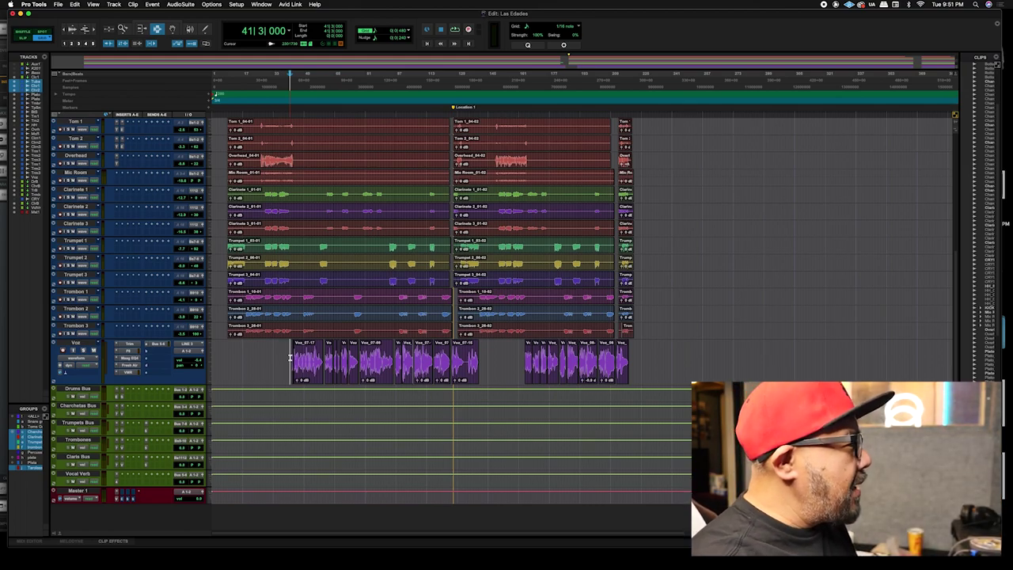
key(t)
key(t)
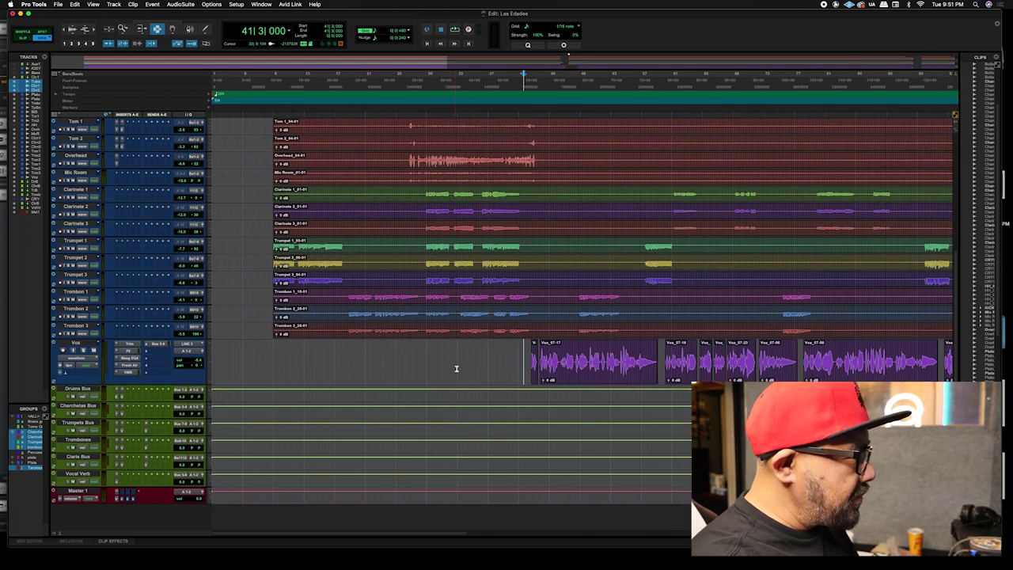
Step: Play back the arrangement's opening from just before the first clips, at bar 8
click(468, 367)
click(270, 323)
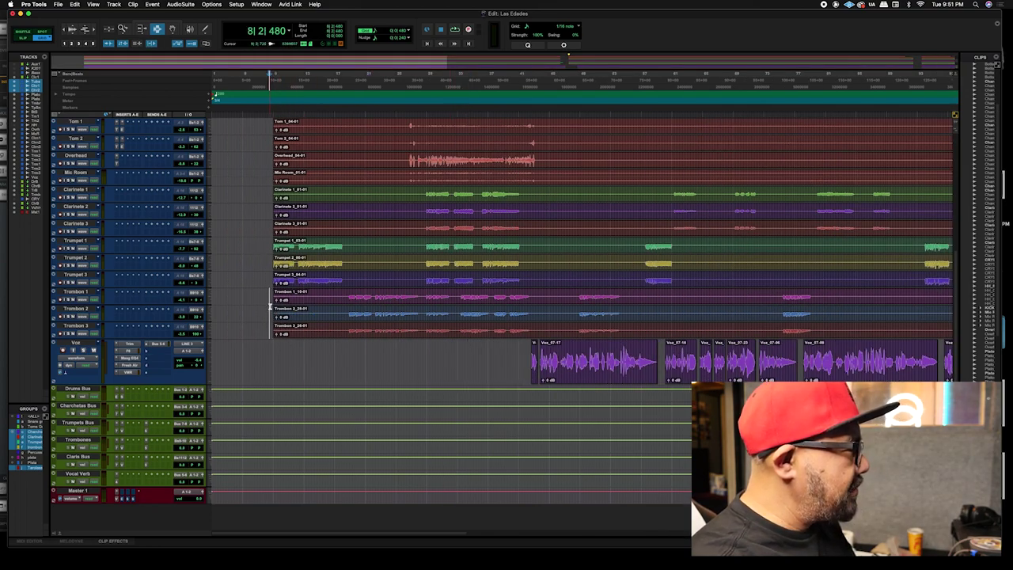
scroll(269, 299, up, 8)
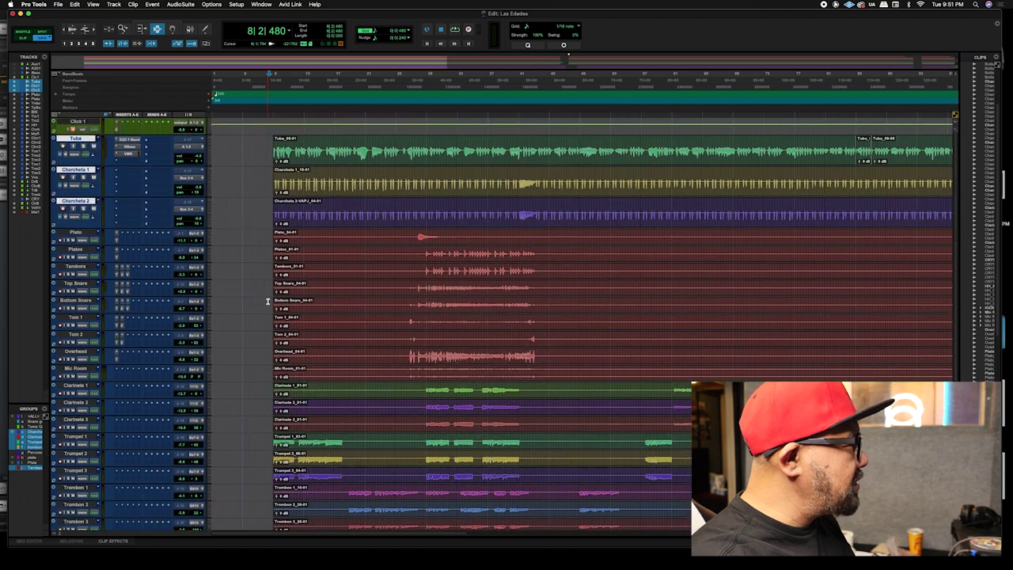
scroll(270, 293, down, 5)
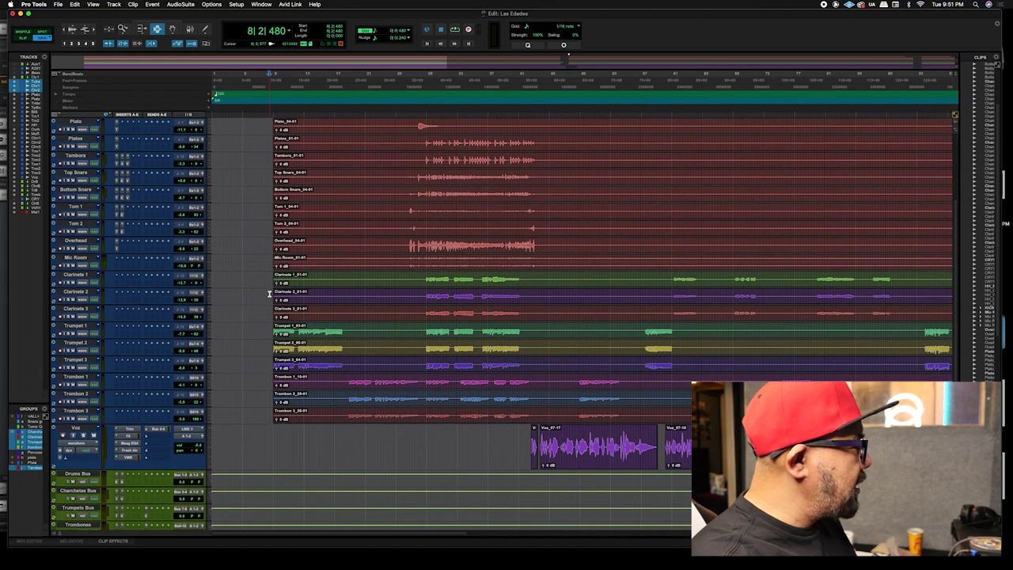
scroll(269, 294, down, 5)
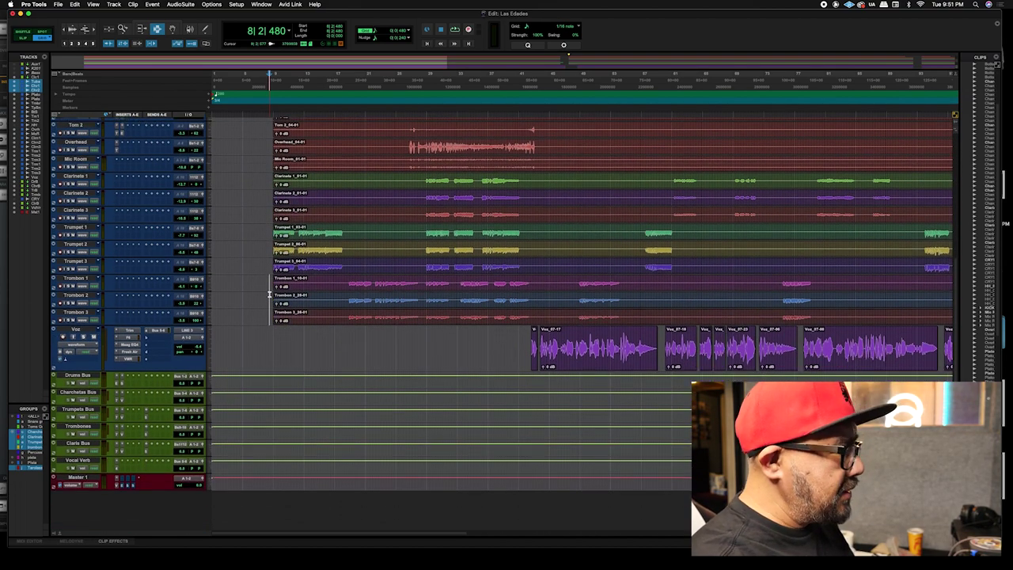
key(r)
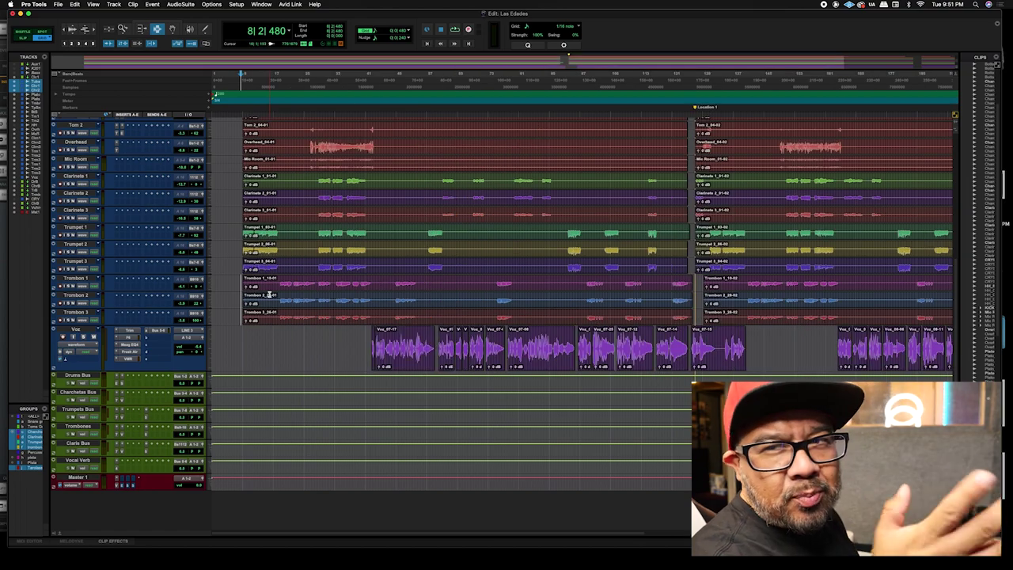
key(t)
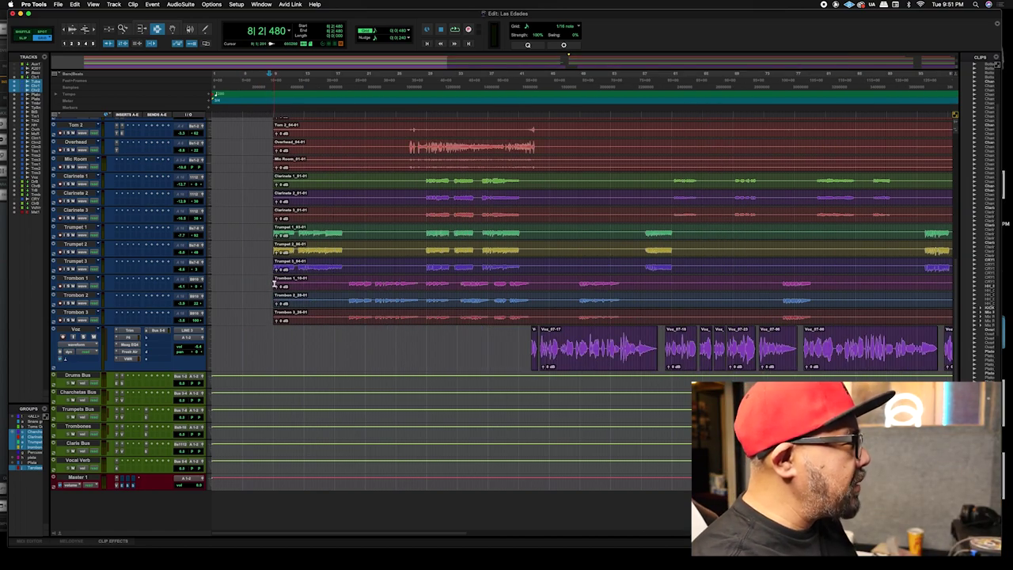
key(space)
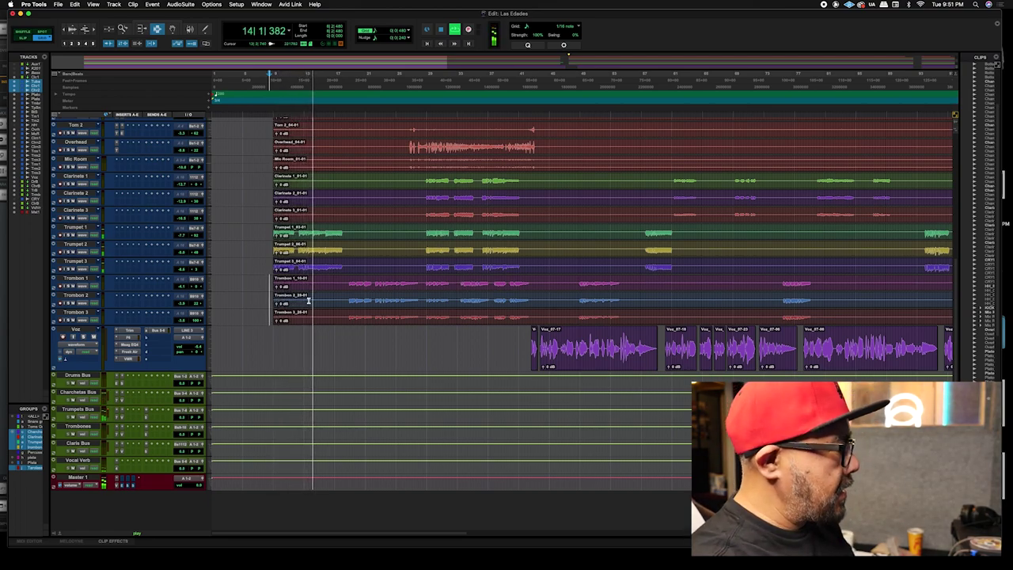
key(space)
Step: Play back the song from just before the first vocal clip on the Voz track, at bar 42
scroll(312, 295, up, 6)
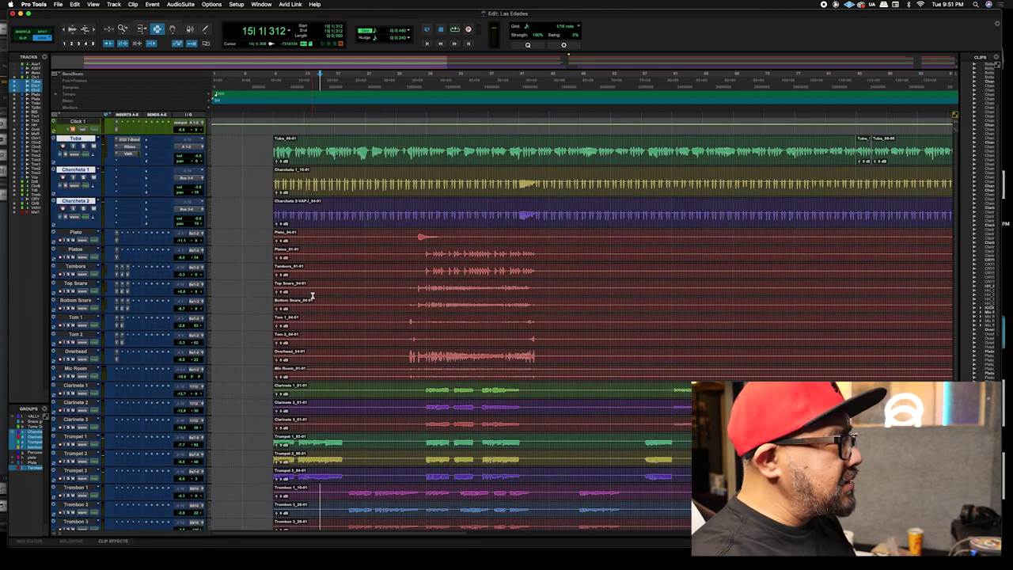
key(r)
key(r)
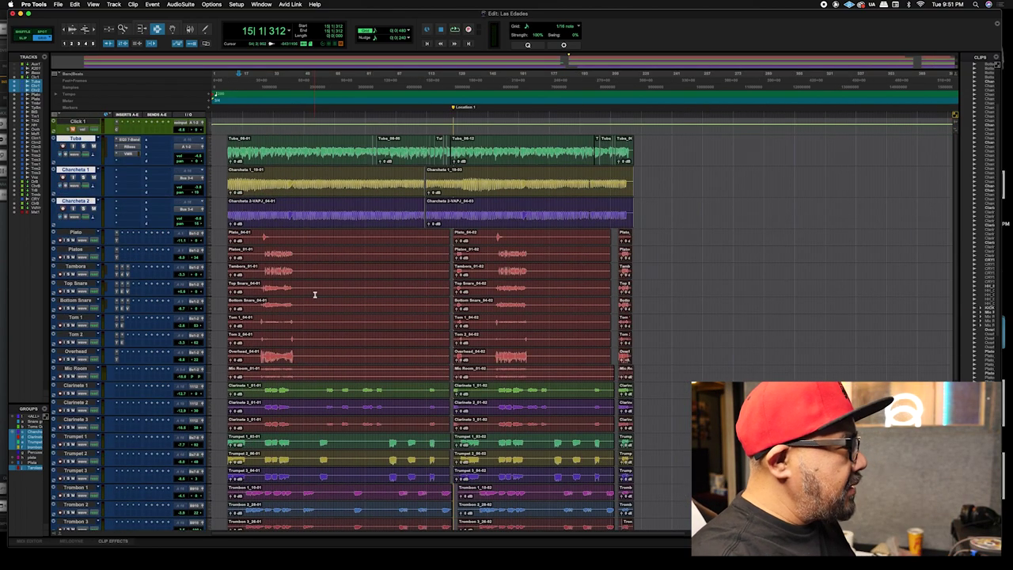
scroll(316, 297, down, 8)
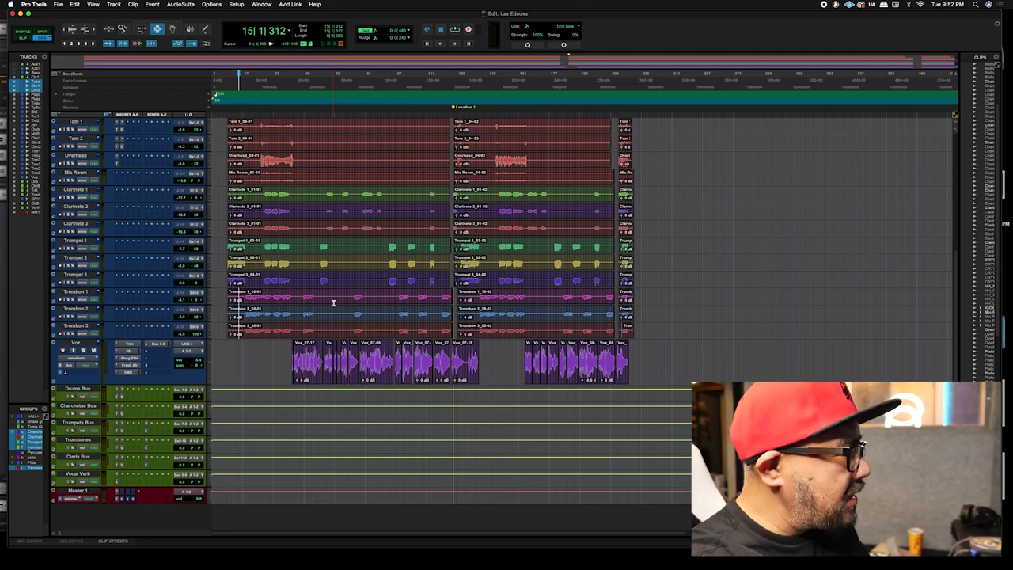
click(492, 364)
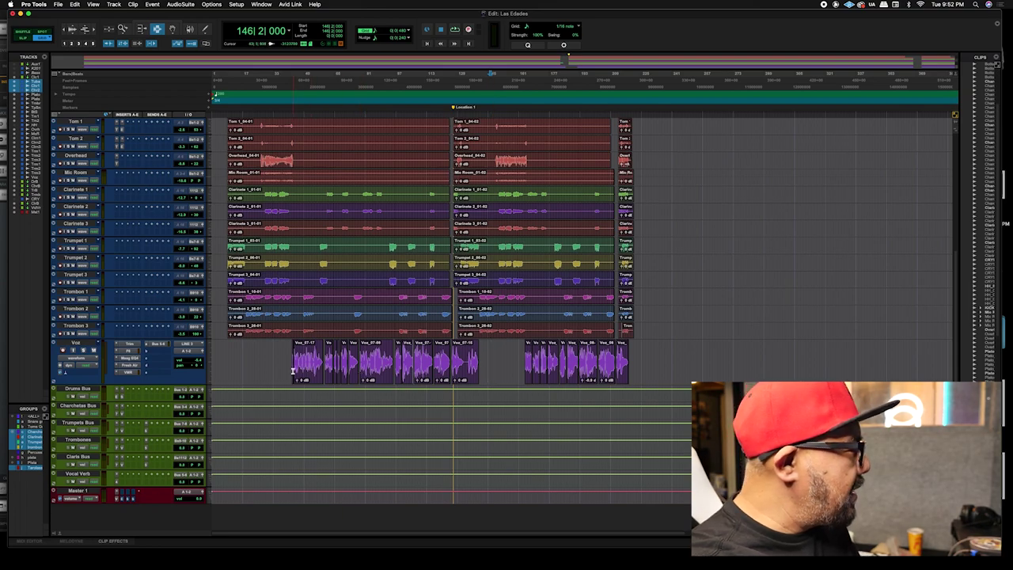
key(space)
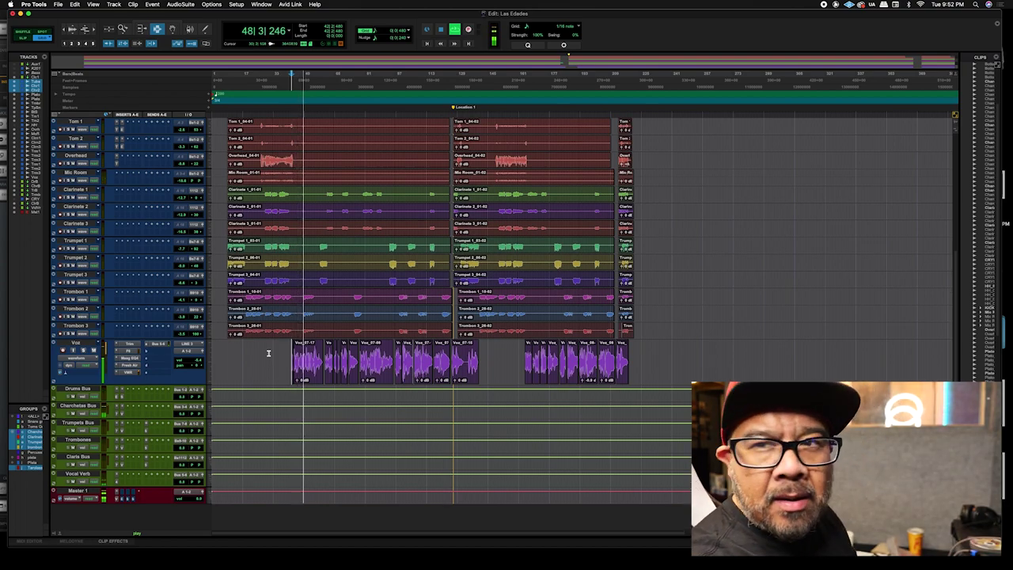
key(space)
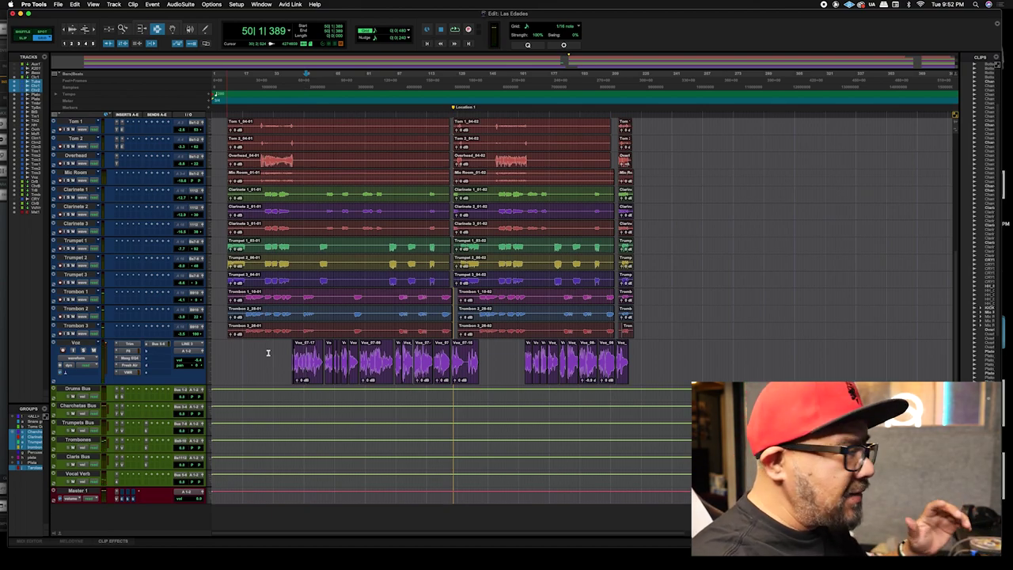
Step: Look through the whole track list, from the click and tuba down to the vocal and bus tracks
scroll(268, 353, up, 10)
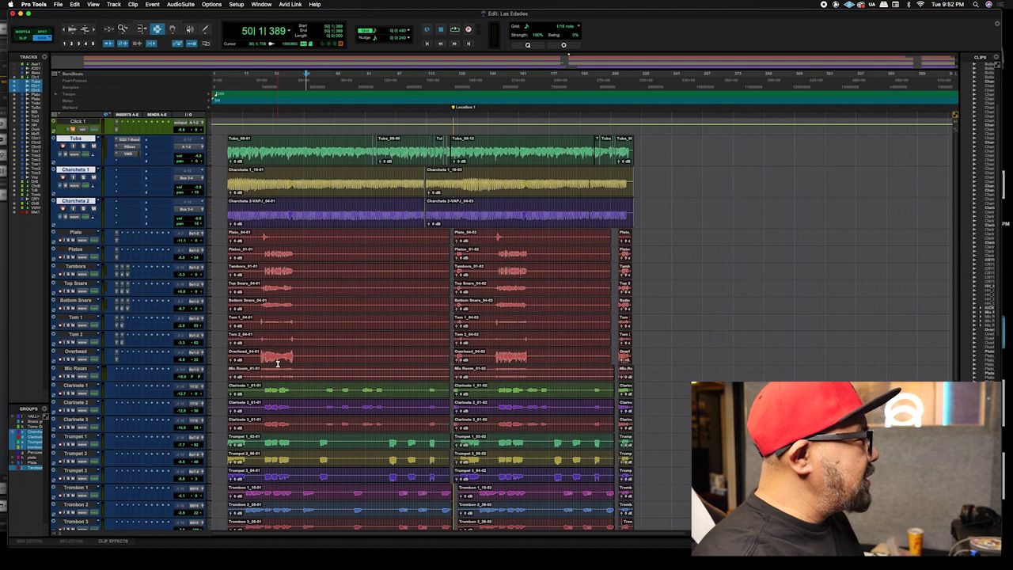
scroll(274, 361, down, 5)
scroll(275, 361, up, 5)
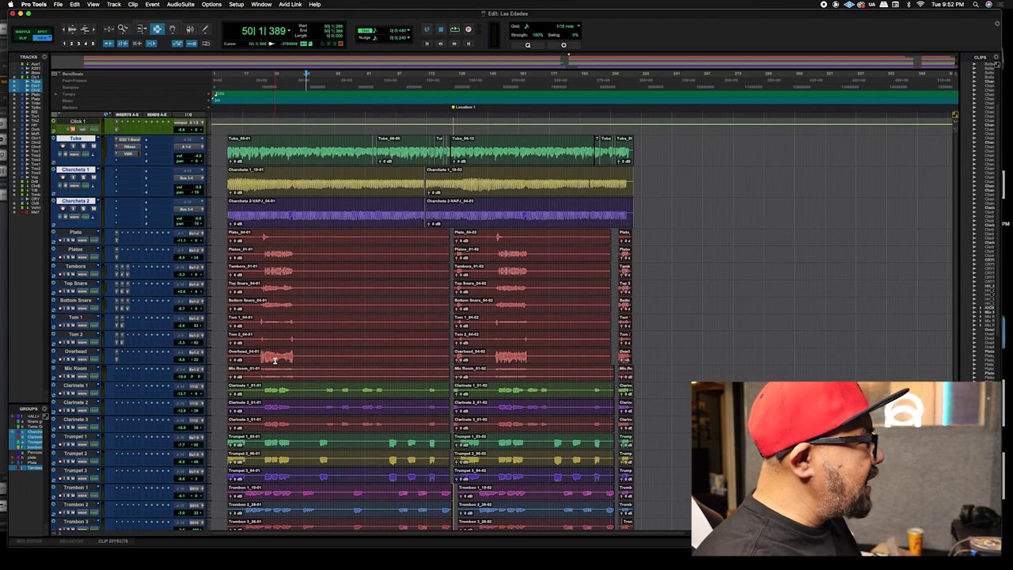
scroll(289, 353, down, 7)
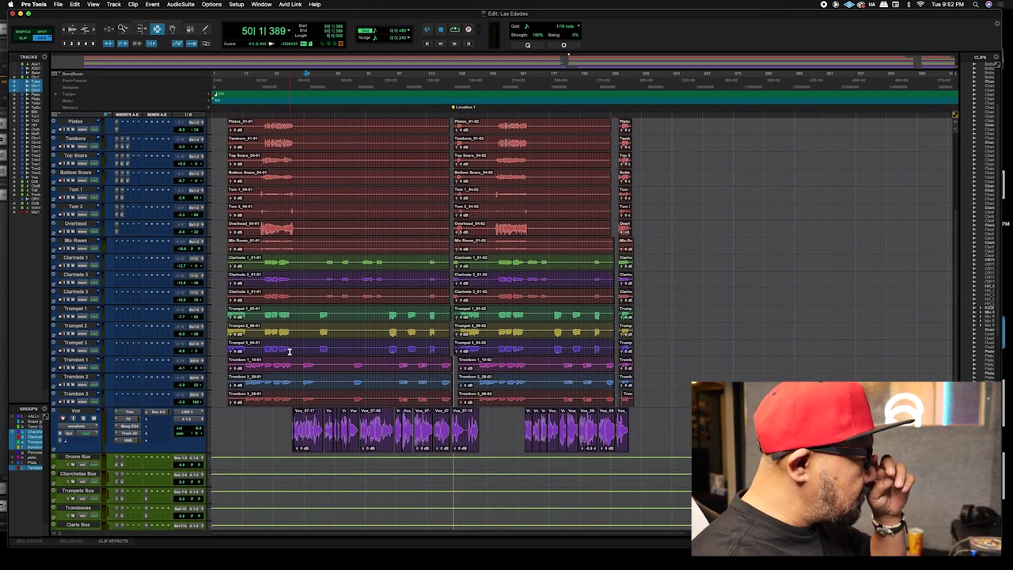
scroll(290, 353, up, 7)
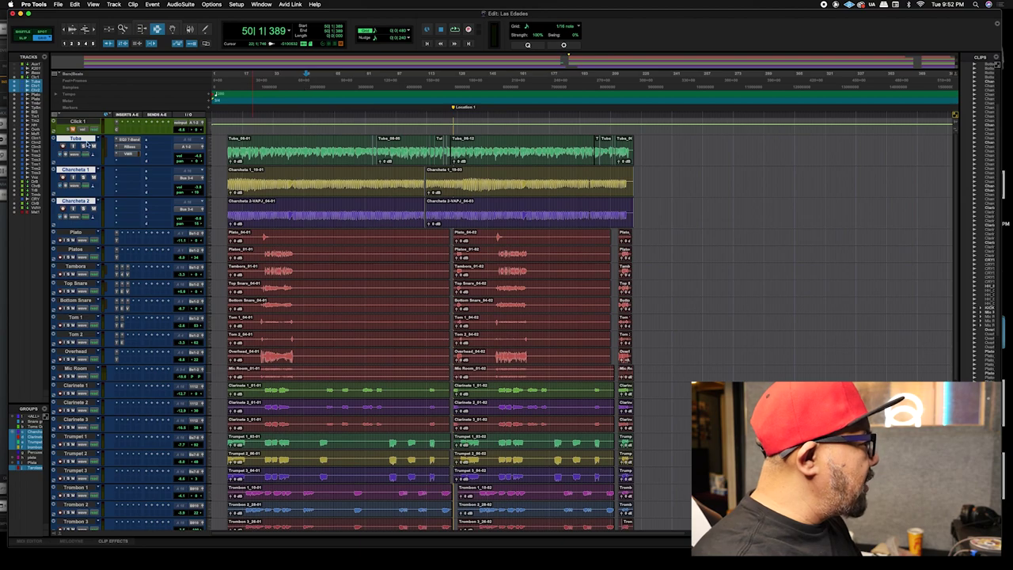
scroll(114, 395, down, 7)
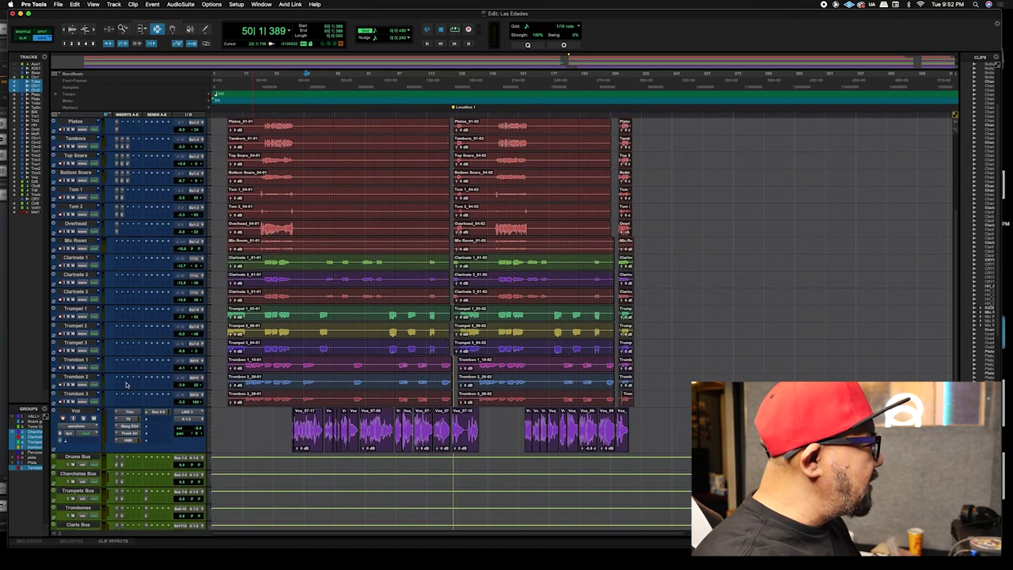
scroll(126, 385, down, 5)
scroll(146, 364, up, 10)
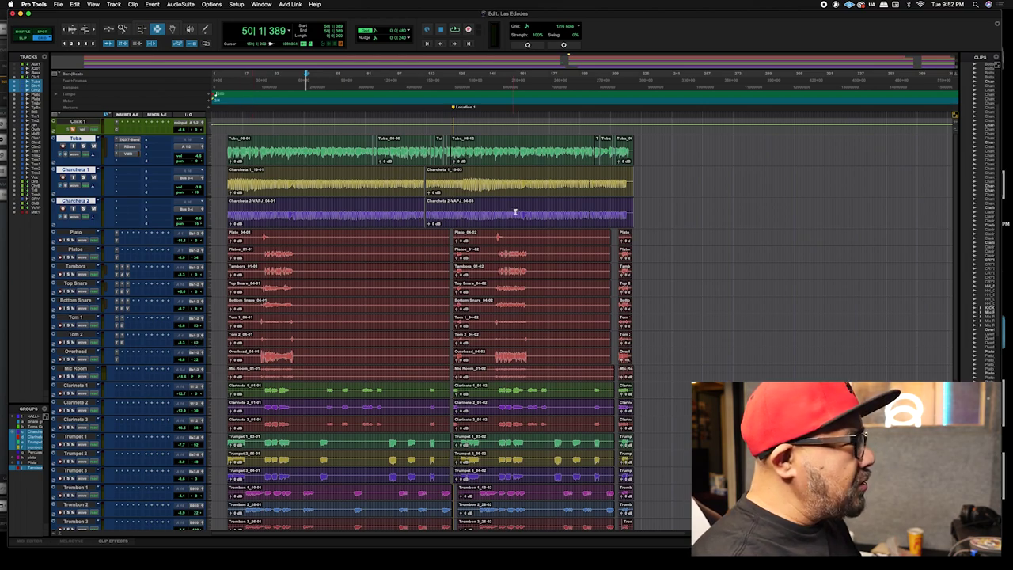
Step: Highlight the Tuba clips across the whole song, followed by the clips of Charcheta 1 and Charcheta 2
click(650, 191)
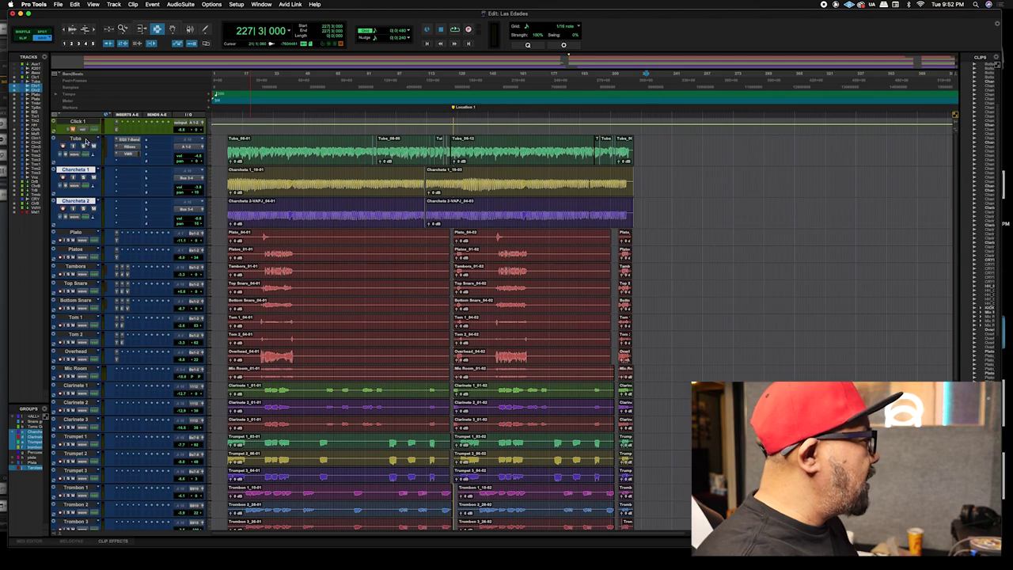
drag(222, 149, 654, 140)
click(651, 142)
click(83, 172)
shift+click(79, 203)
drag(224, 188, 651, 210)
click(662, 208)
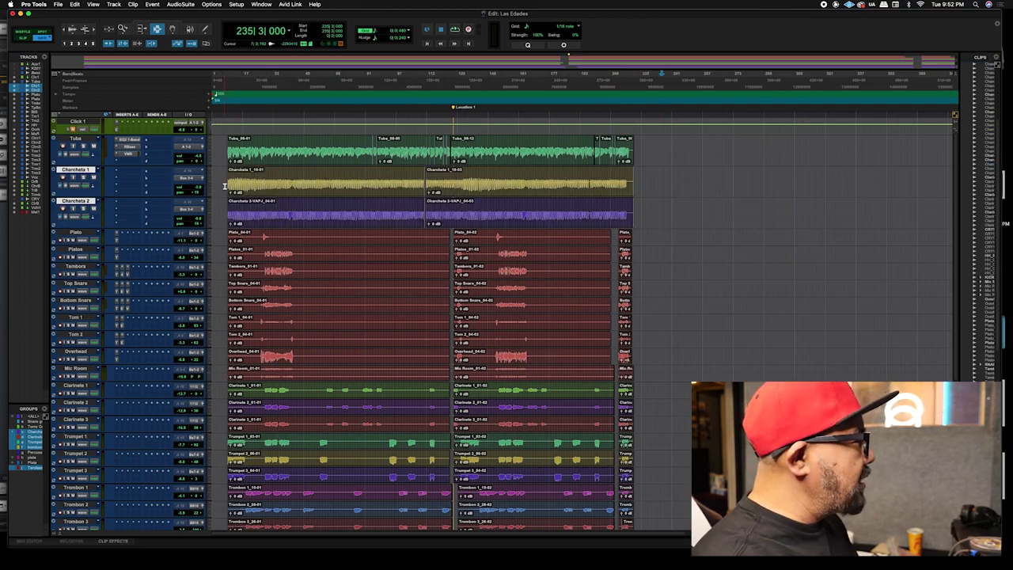
Step: Select the drum tracks from Plato through Mic Room as one section
click(75, 232)
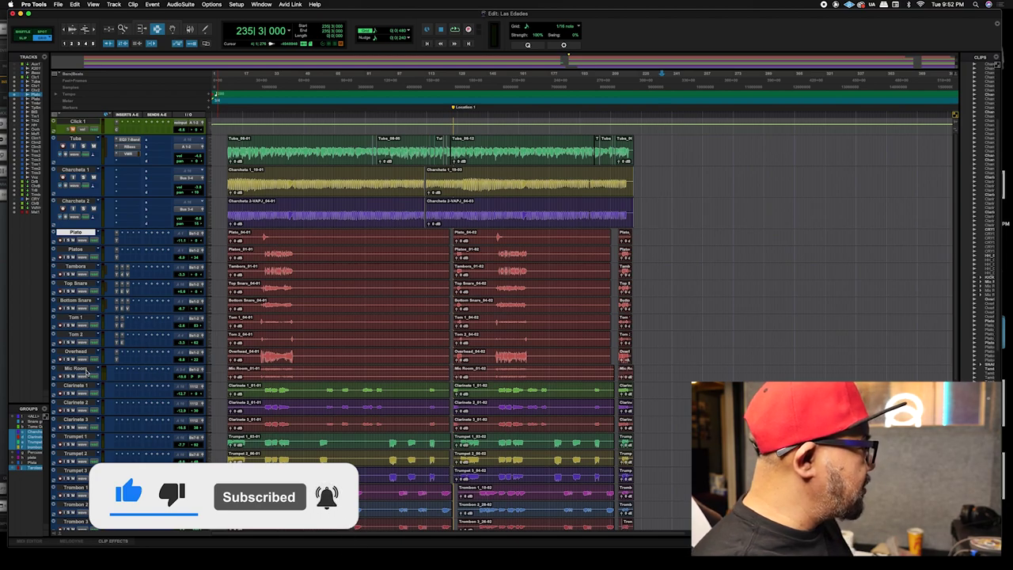
shift+click(87, 371)
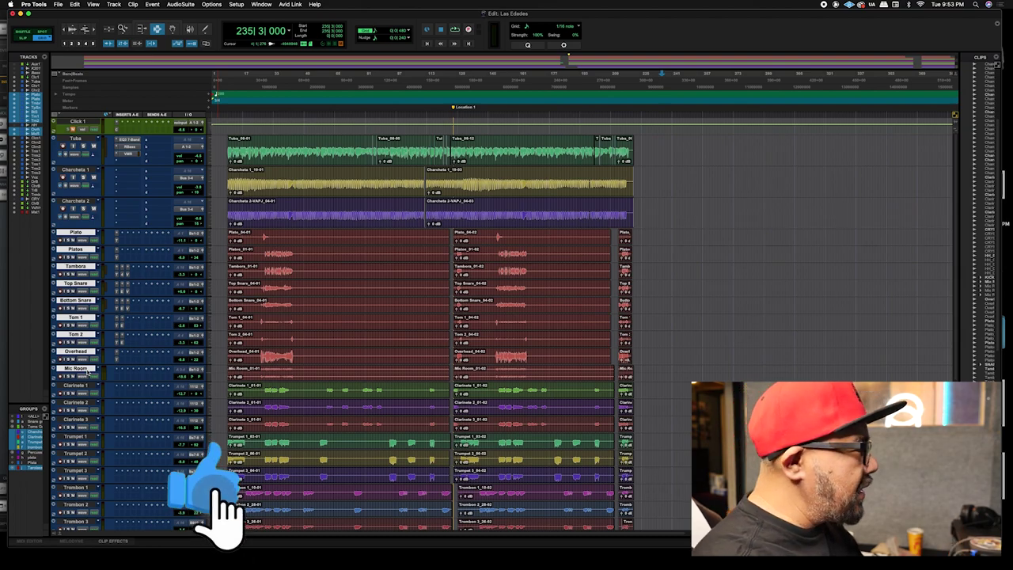
click(231, 353)
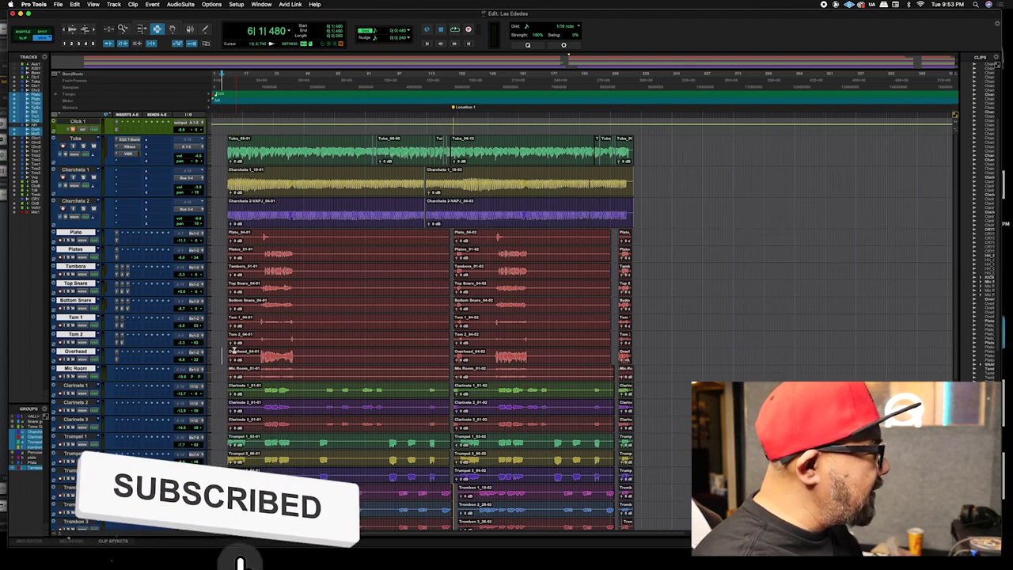
click(227, 341)
Step: Select the Clarinete 1 track and look over the clarinet, trumpet, trombone and Voz tracks
scroll(231, 349, down, 5)
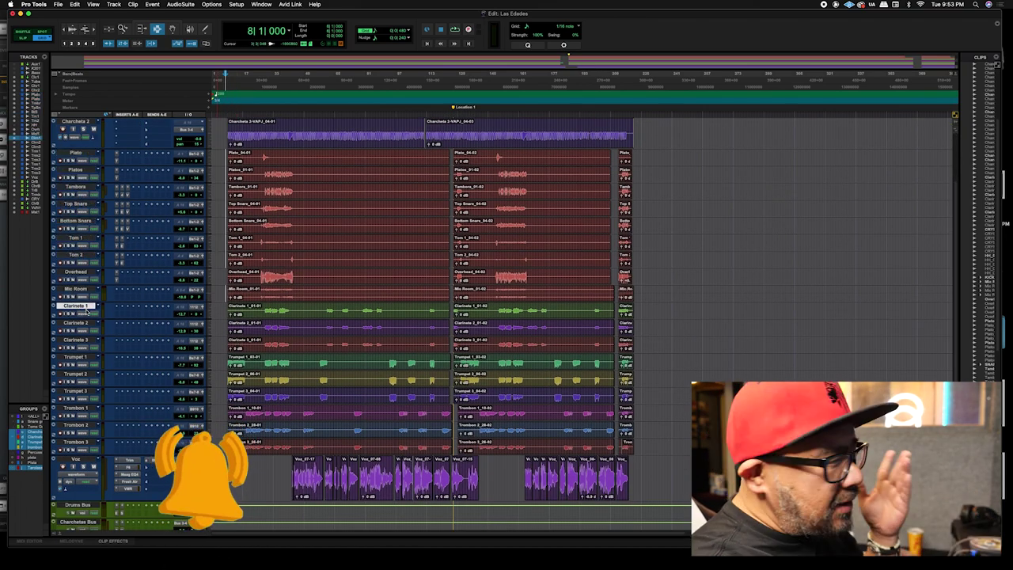
click(268, 381)
click(233, 381)
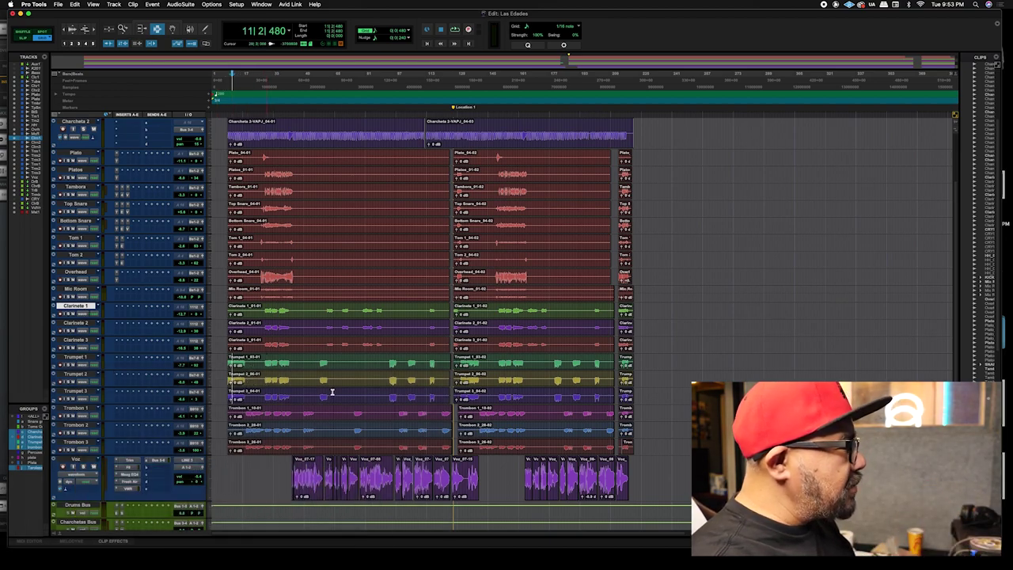
scroll(339, 391, down, 5)
click(285, 394)
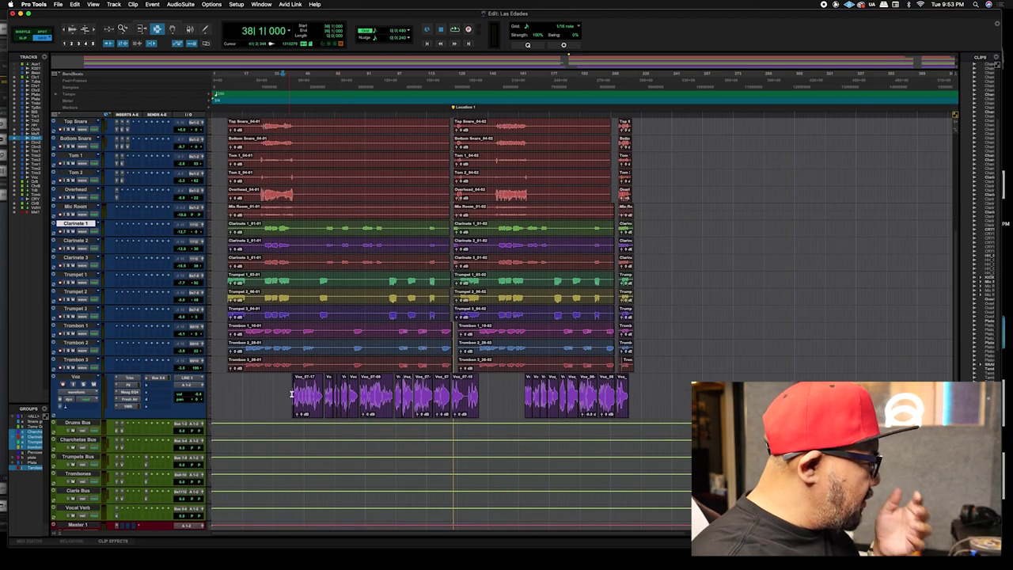
scroll(289, 395, down, 3)
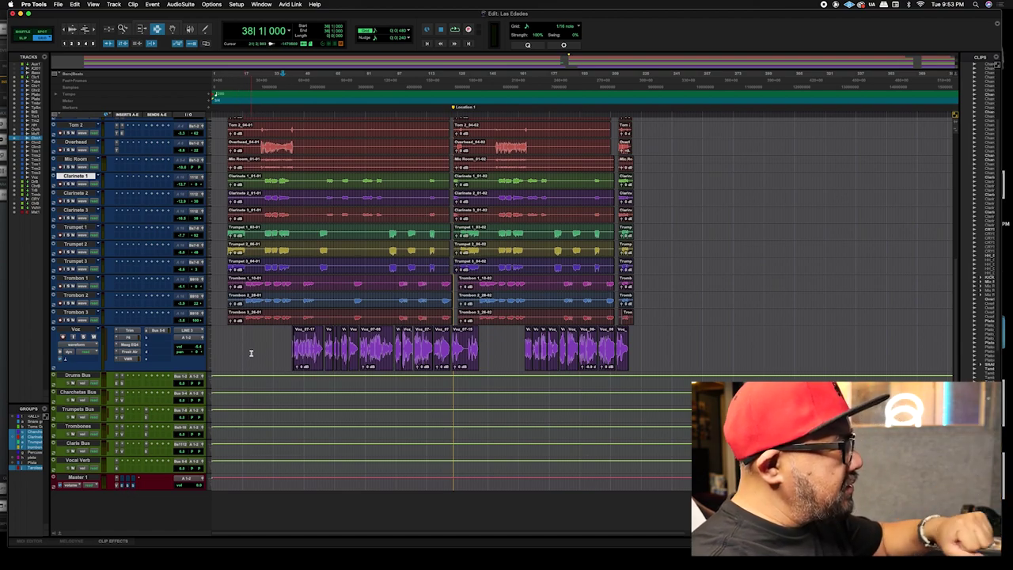
scroll(251, 353, up, 10)
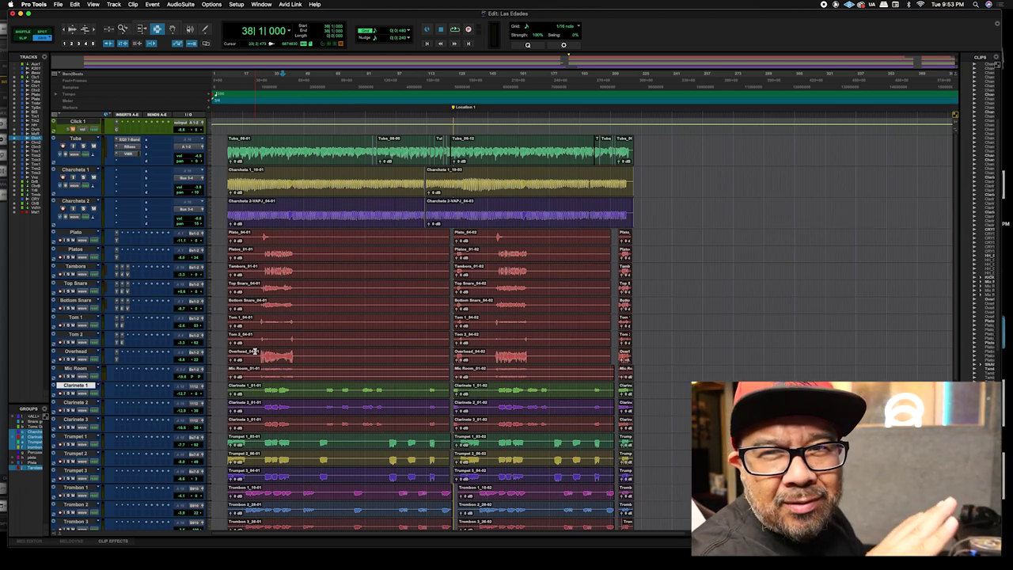
Step: Set the Tuba track's colour to bright red in the Color Palette
click(220, 241)
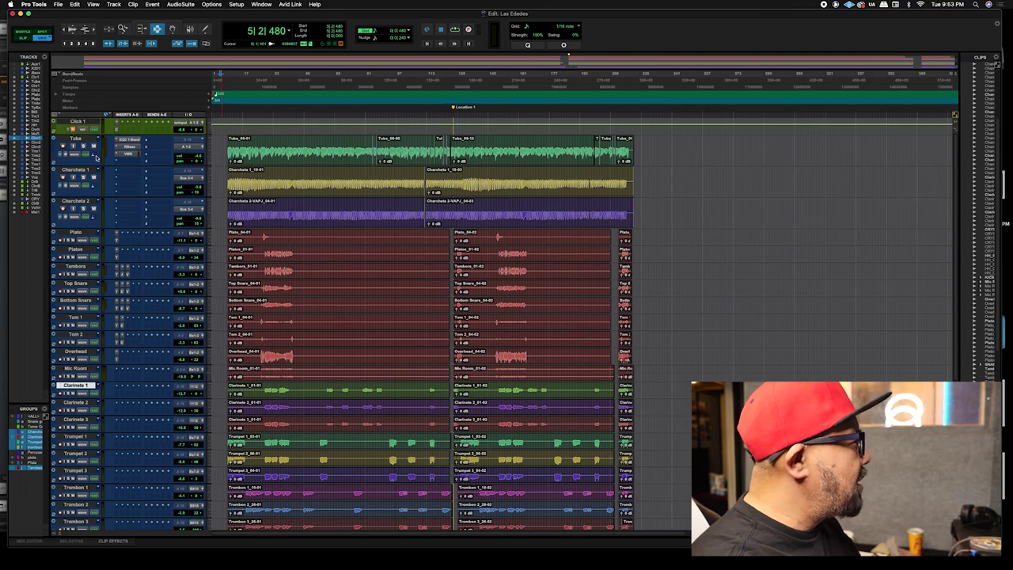
click(68, 143)
double_click(54, 148)
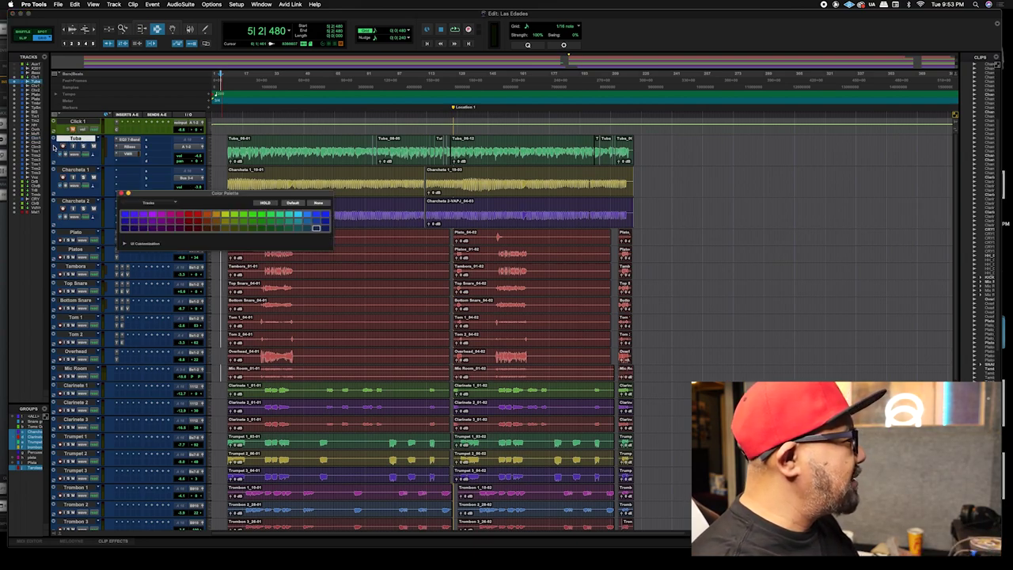
drag(215, 192, 412, 200)
click(397, 223)
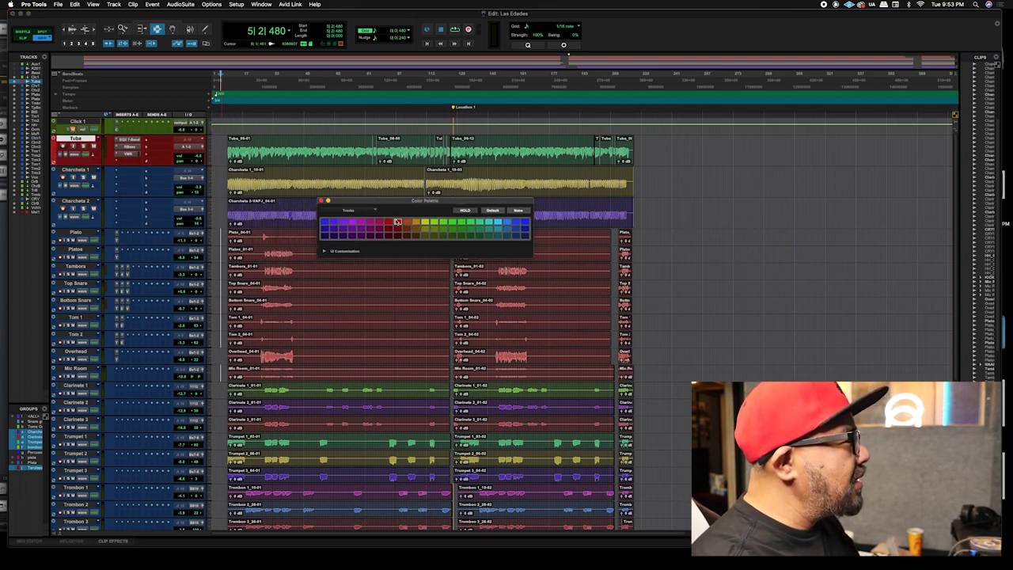
click(322, 200)
Step: Colour all the Tuba clips across the song bright red to match their track
click(656, 153)
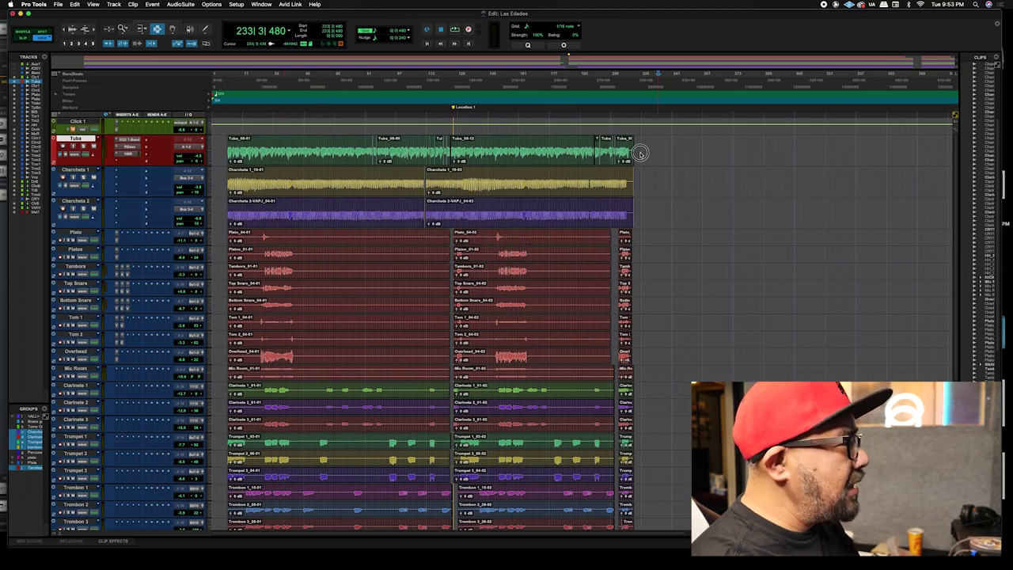
drag(651, 153, 208, 154)
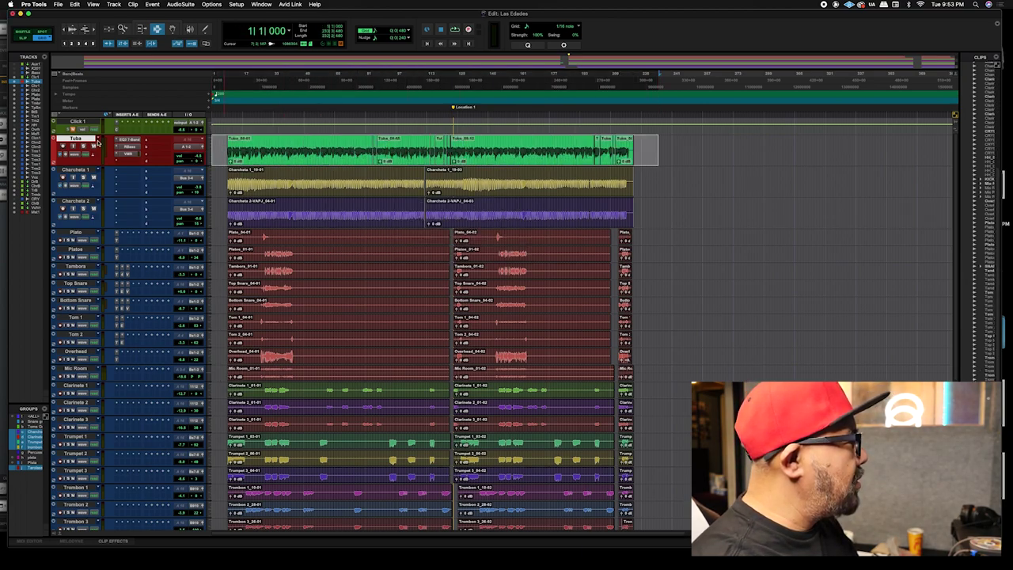
double_click(53, 147)
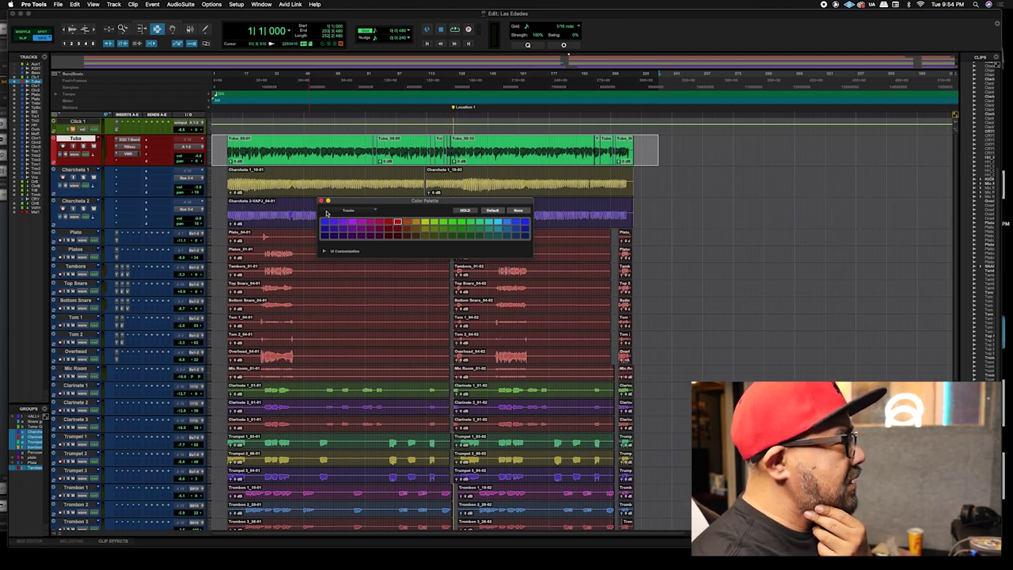
click(398, 222)
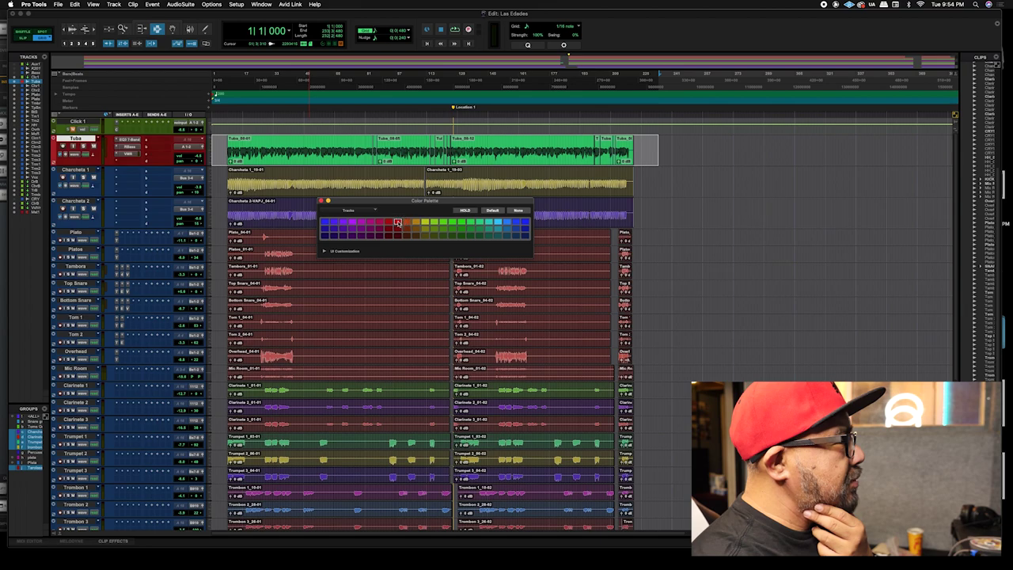
click(282, 158)
drag(645, 151, 209, 155)
click(399, 223)
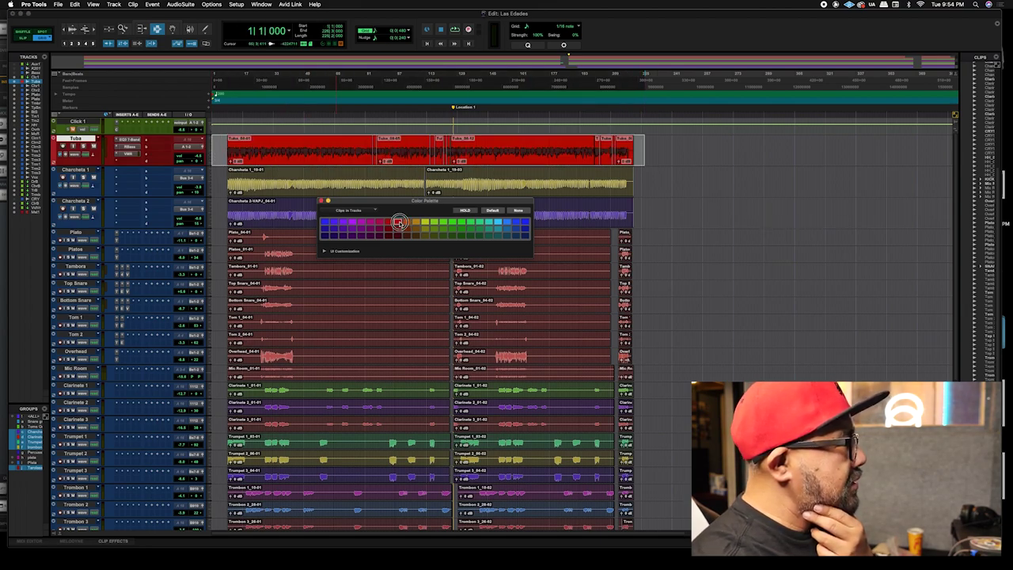
click(320, 201)
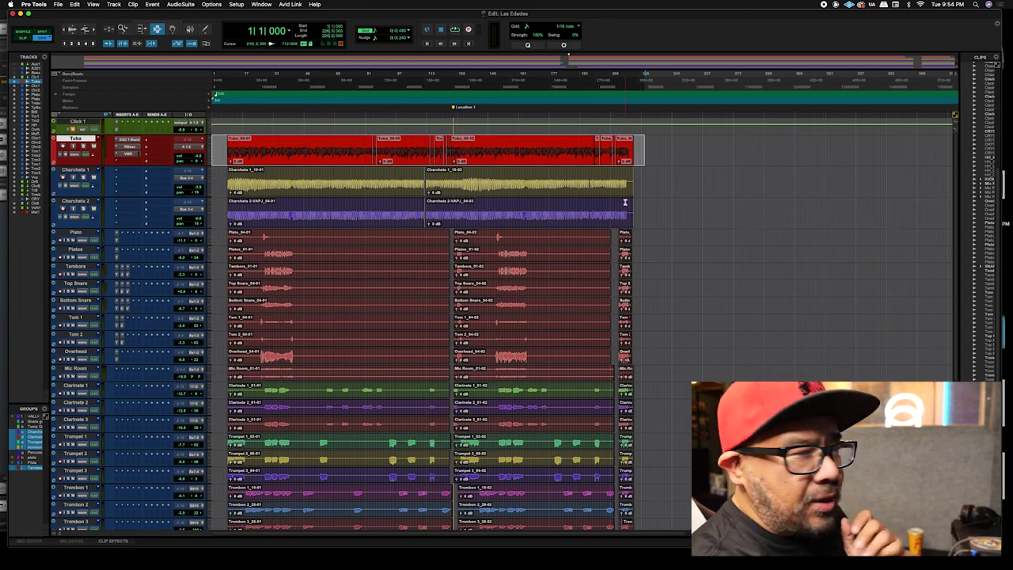
click(683, 188)
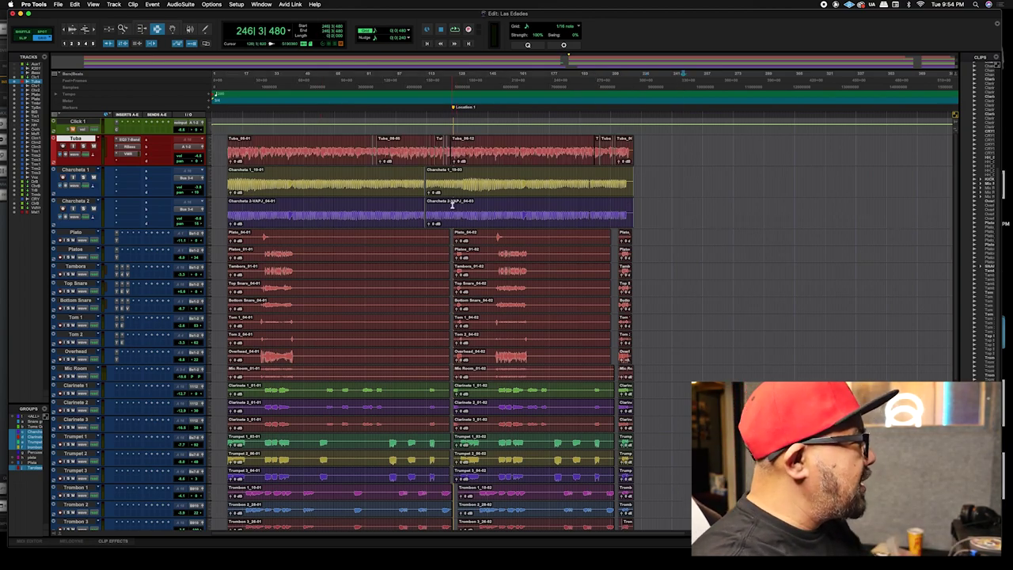
Step: Set the colour of the Charcheta 1 and Charcheta 2 tracks to bright green
click(639, 188)
click(81, 172)
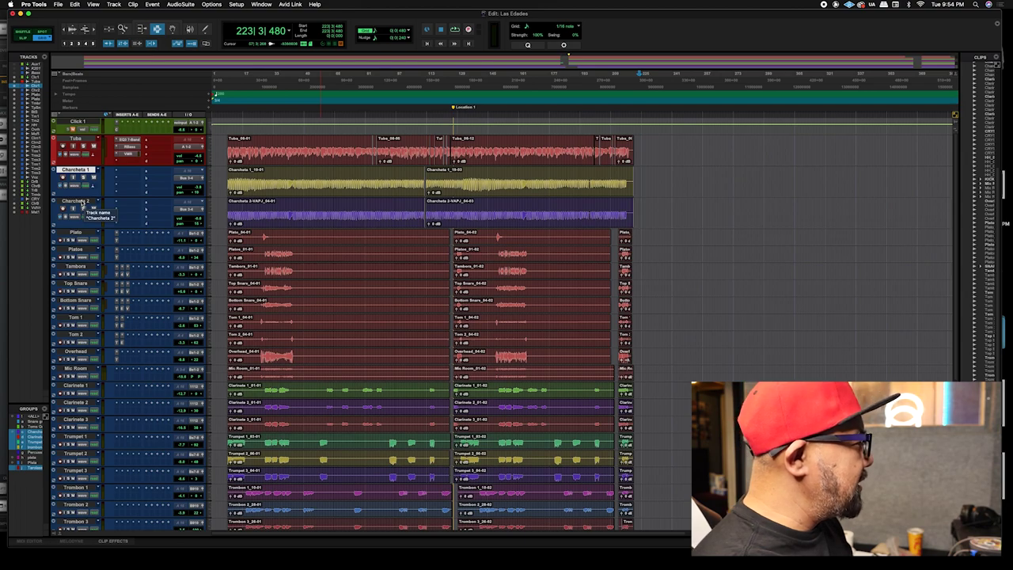
click(79, 202)
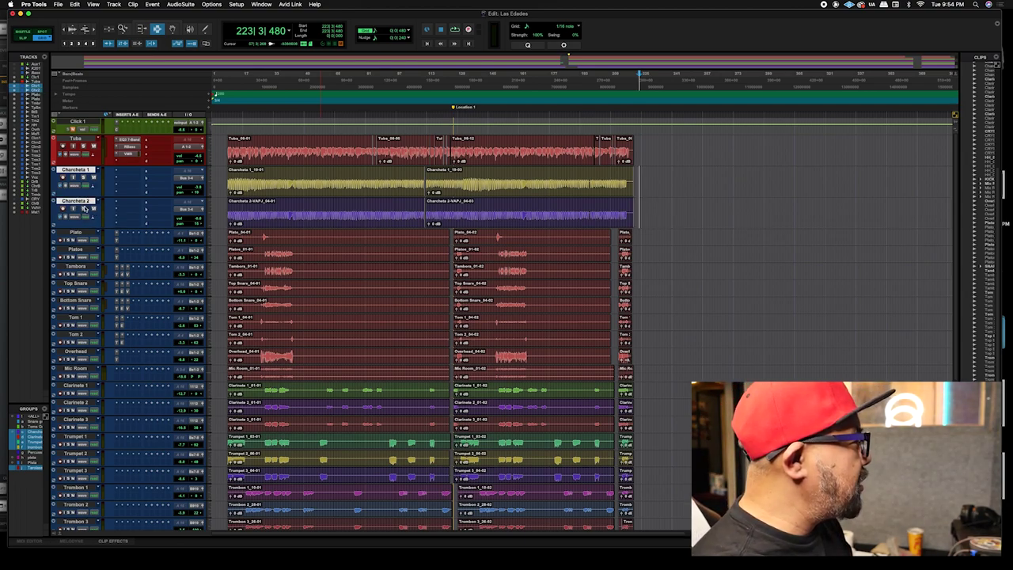
double_click(54, 182)
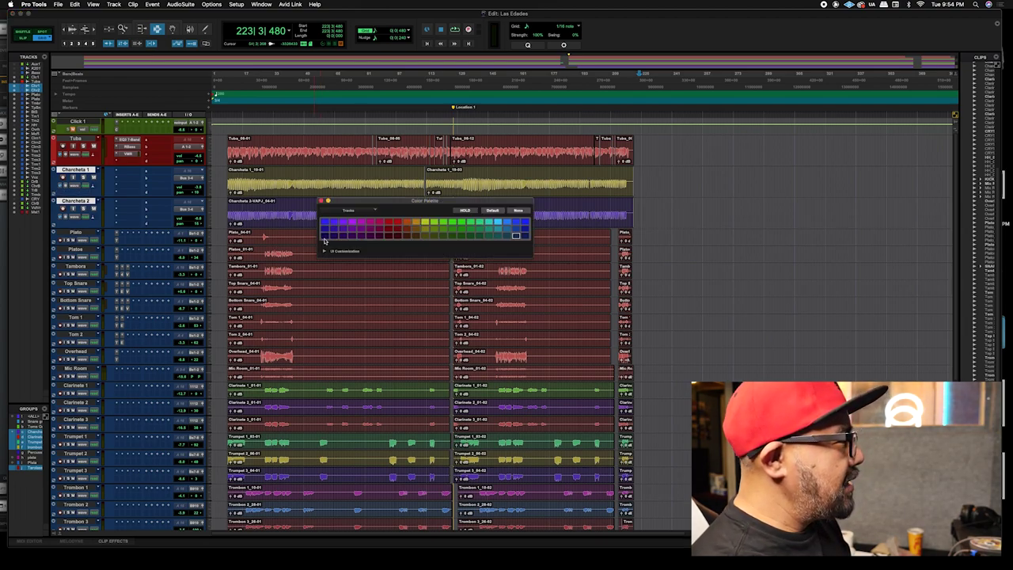
click(444, 225)
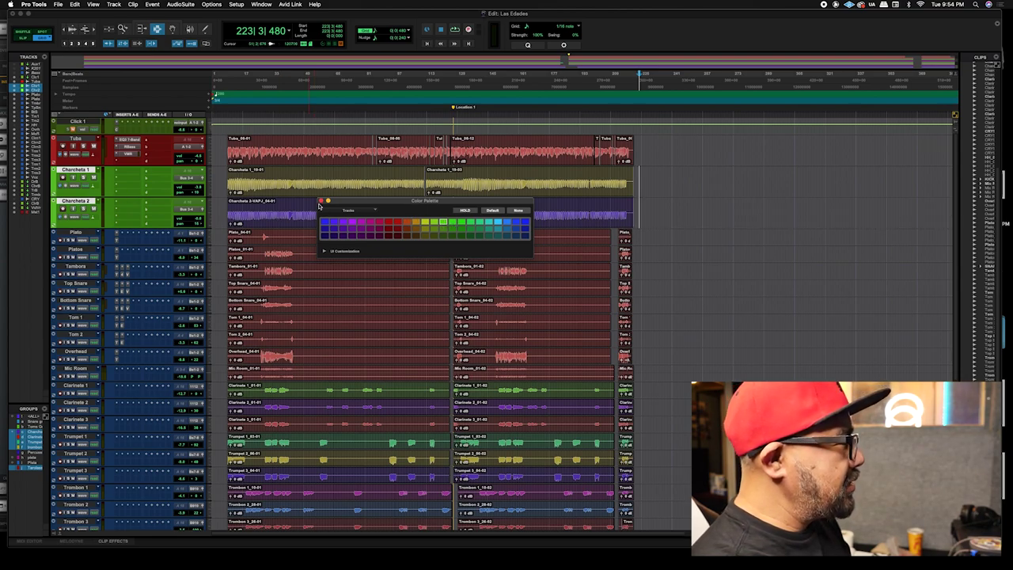
Step: Colour all the clips on Charcheta 1 and Charcheta 2 bright green
click(215, 193)
drag(642, 193, 215, 195)
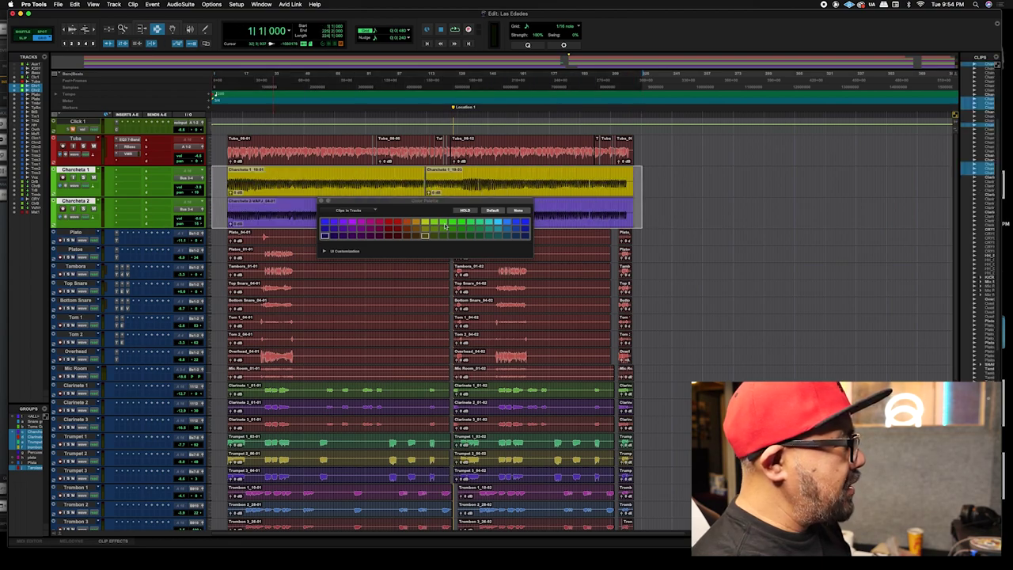
click(443, 224)
click(321, 201)
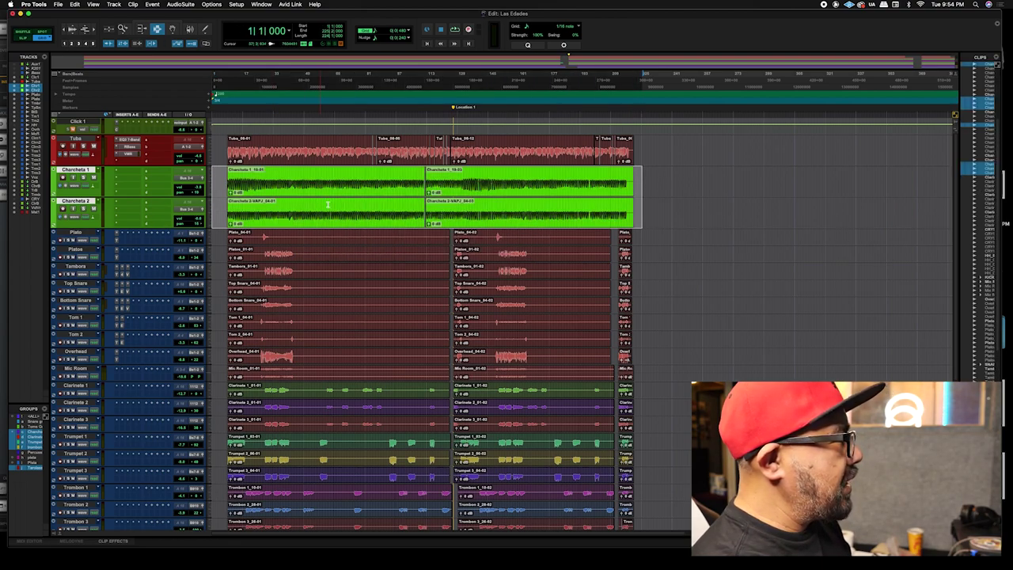
click(690, 290)
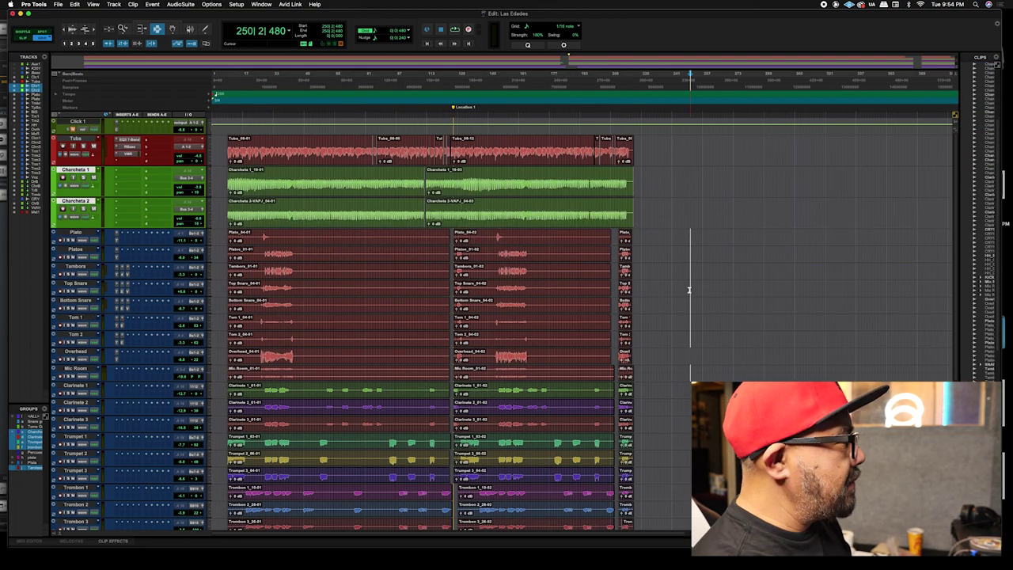
Step: Set the colour of the drum tracks from Plato through Mic Room to purple
click(76, 233)
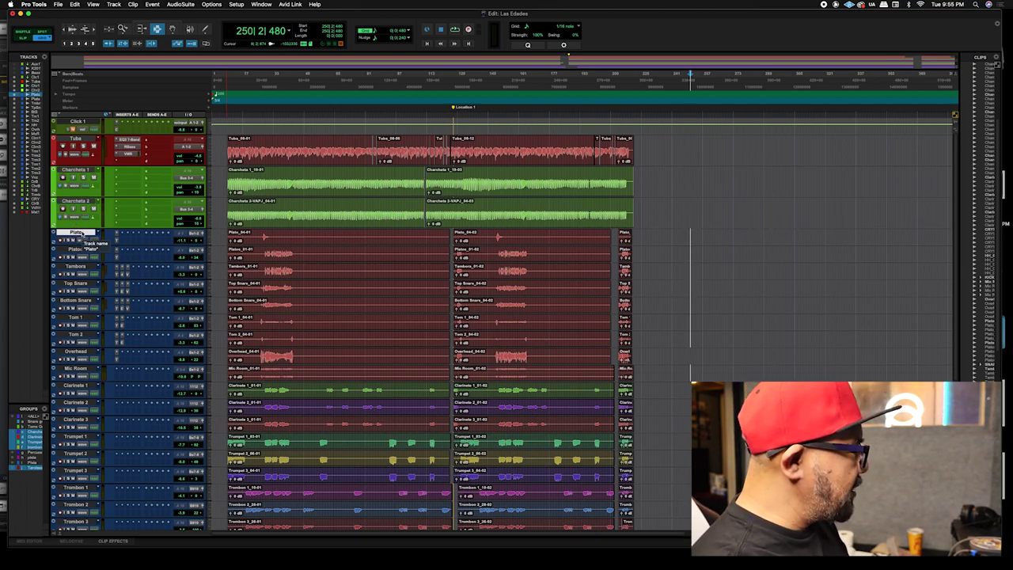
shift+click(79, 371)
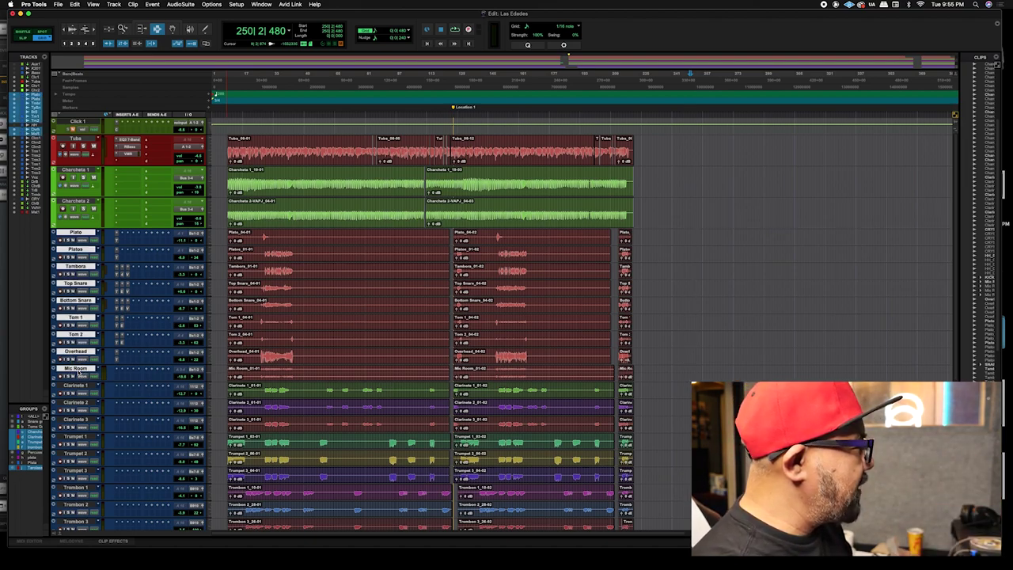
double_click(53, 308)
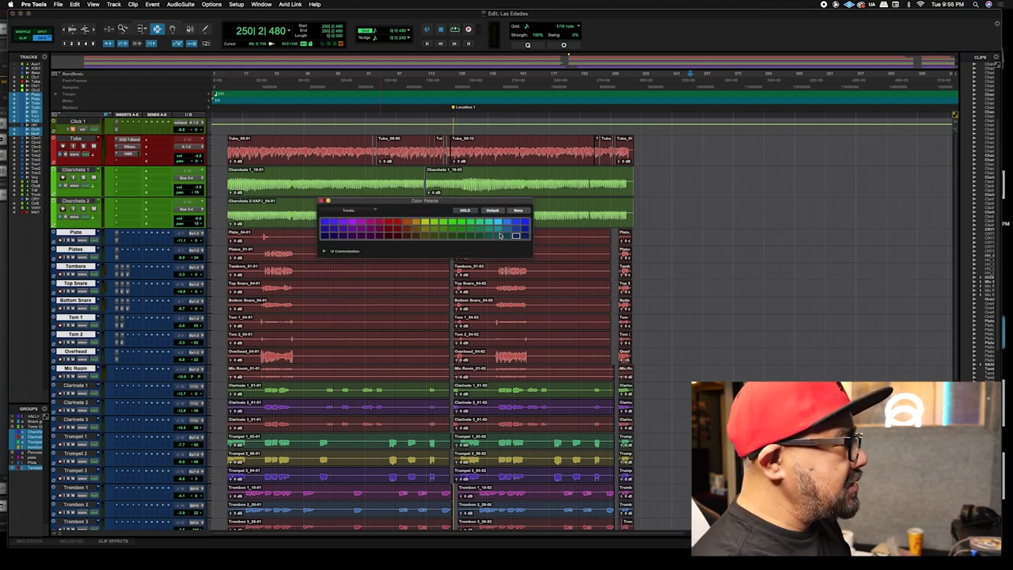
click(353, 223)
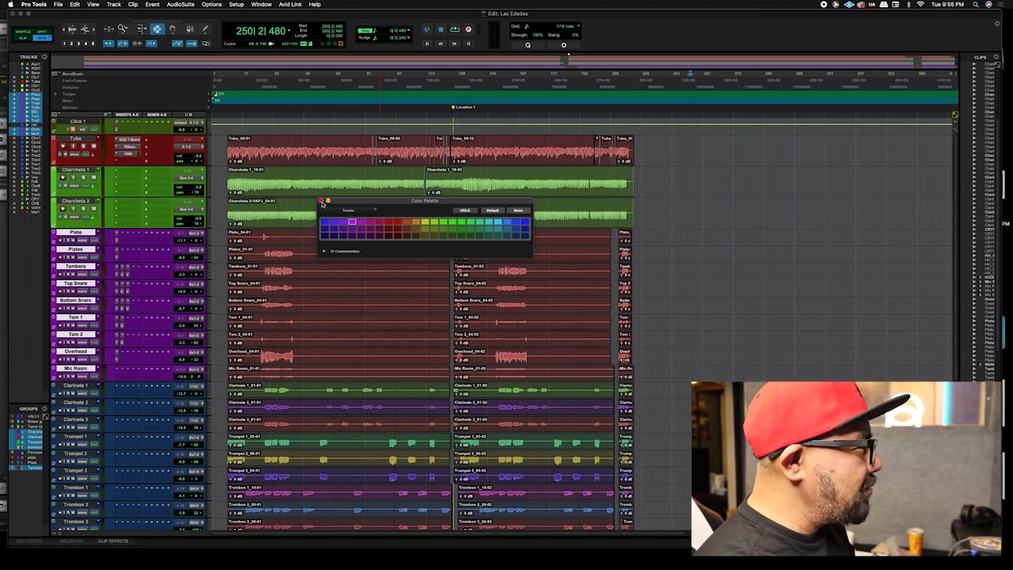
click(322, 203)
Step: Colour all the drum clips from Plato through Mic Room magenta-purple across the whole song
drag(636, 235, 209, 346)
shift+click(259, 358)
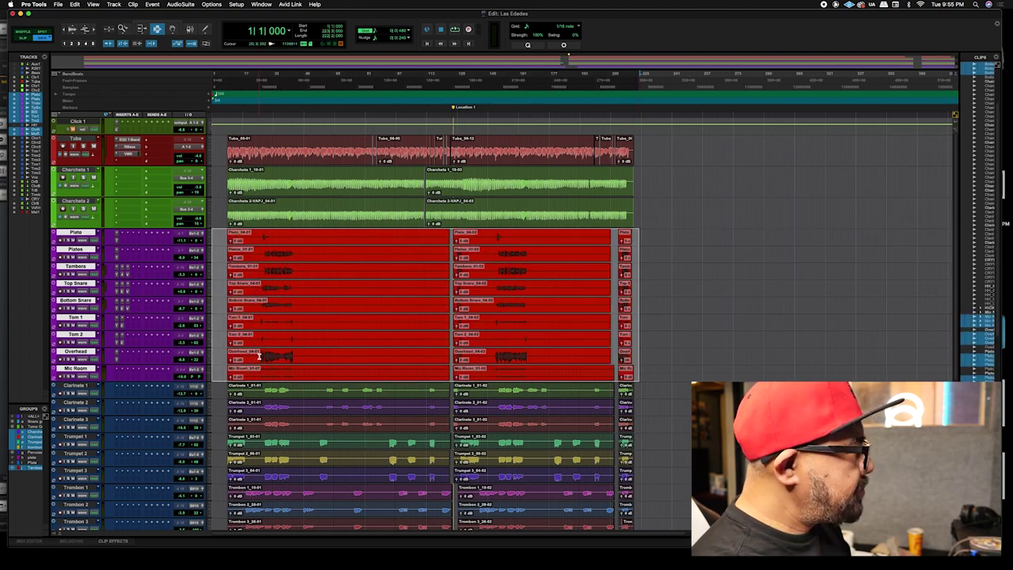
double_click(54, 306)
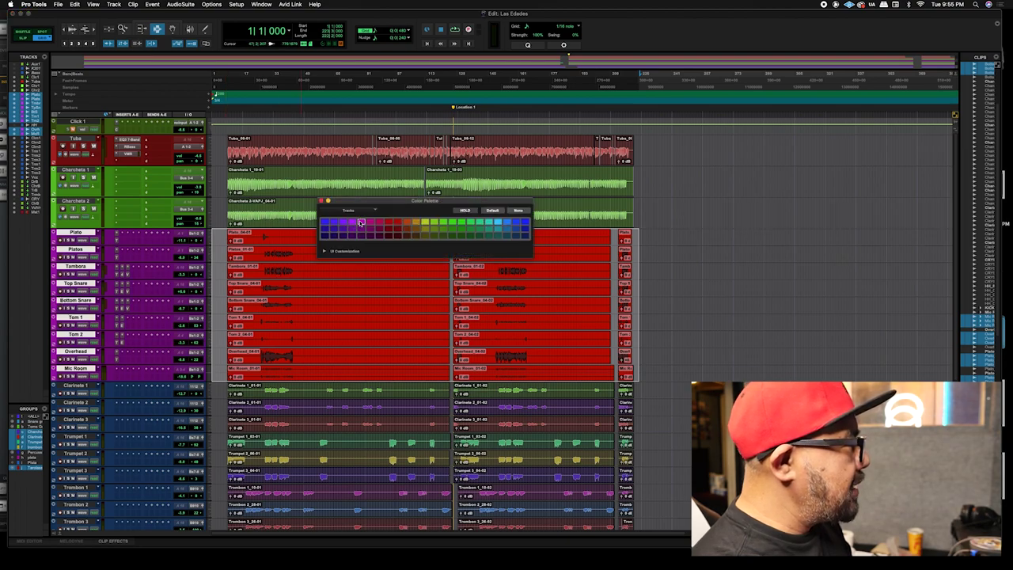
click(294, 260)
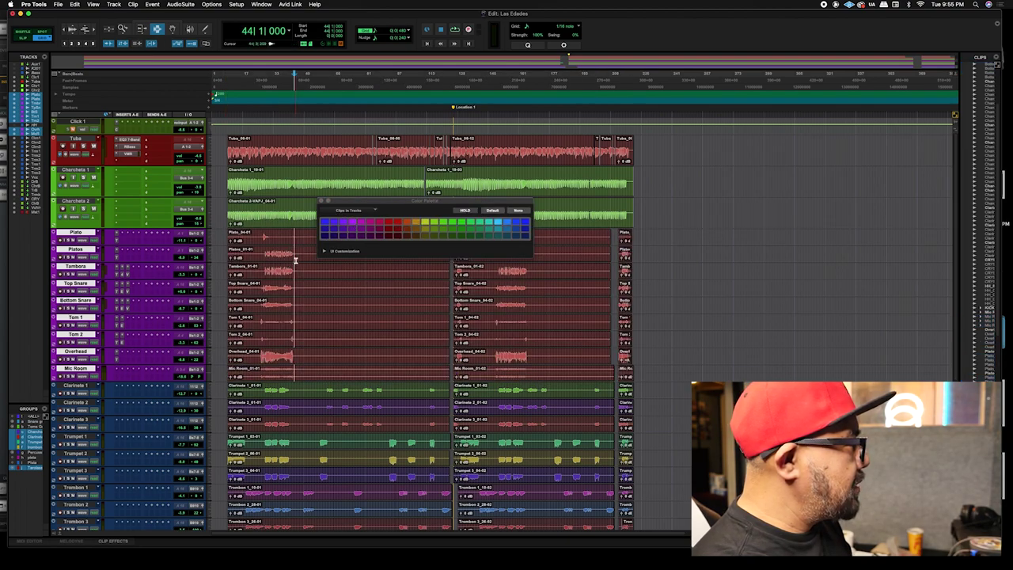
drag(640, 238, 211, 372)
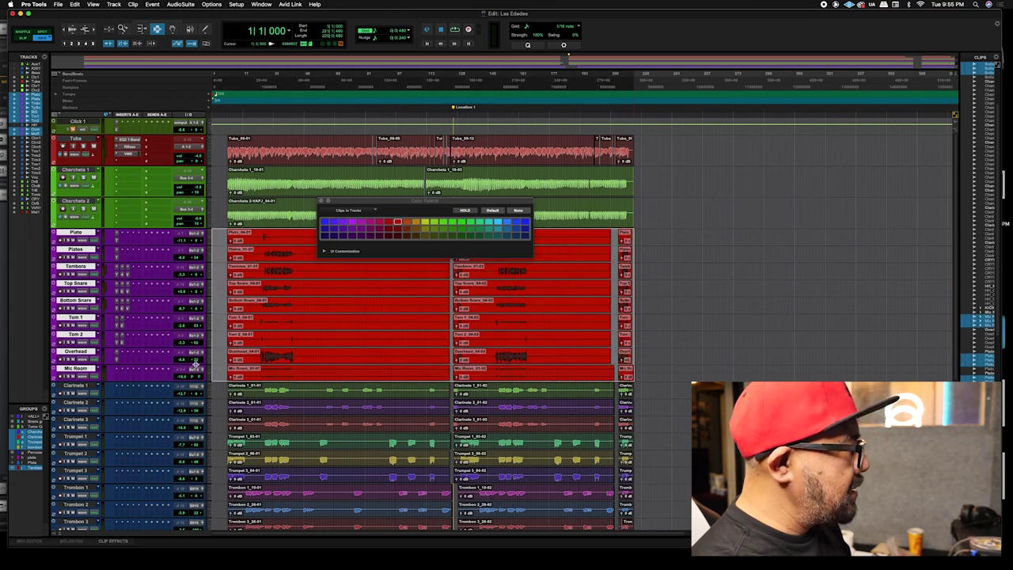
click(361, 223)
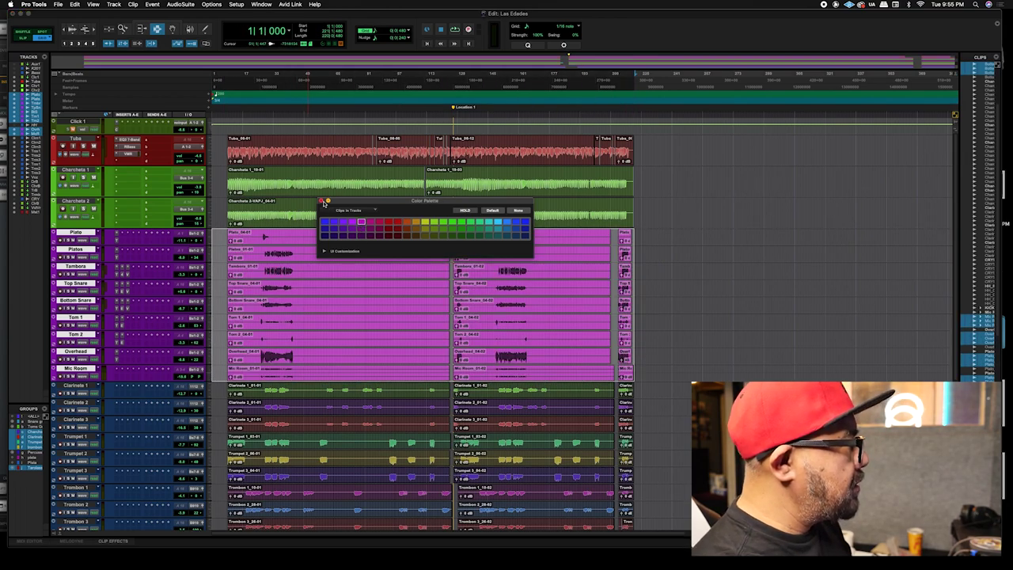
click(322, 202)
click(689, 311)
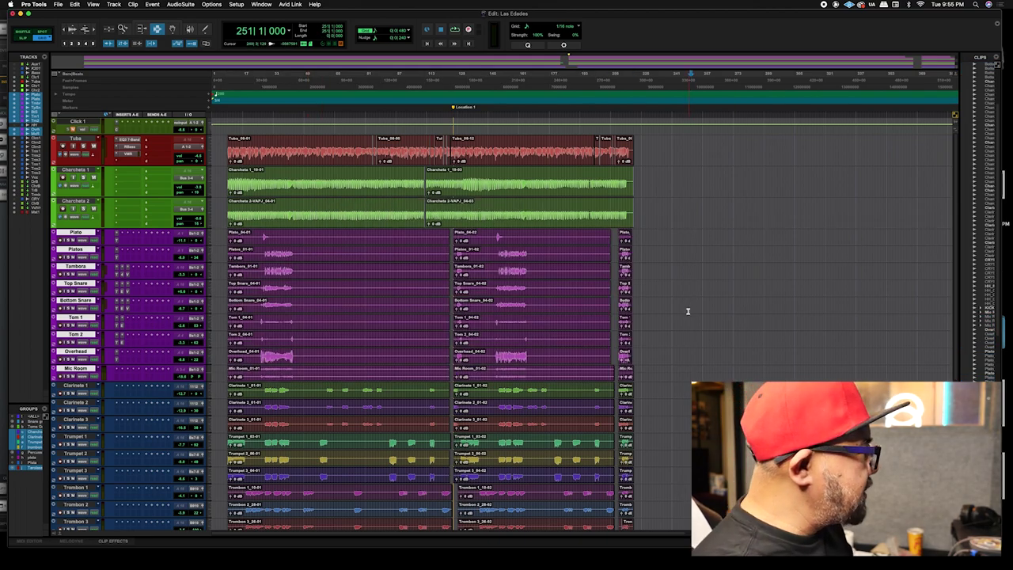
Step: Set the colour of the wind tracks from Clarinete 1 through Trombon 3 to blue
scroll(688, 311, down, 5)
click(76, 274)
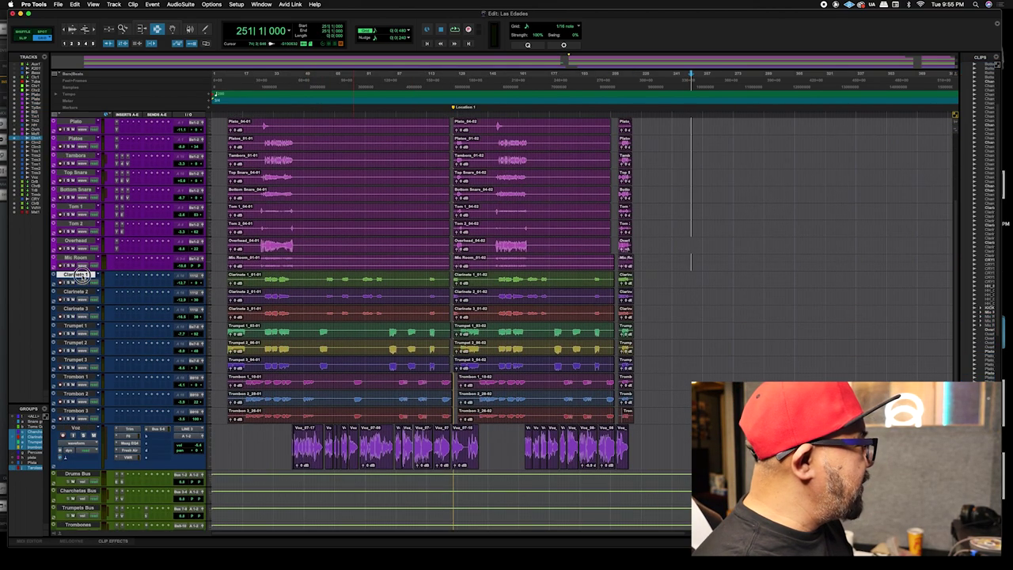
shift+click(80, 411)
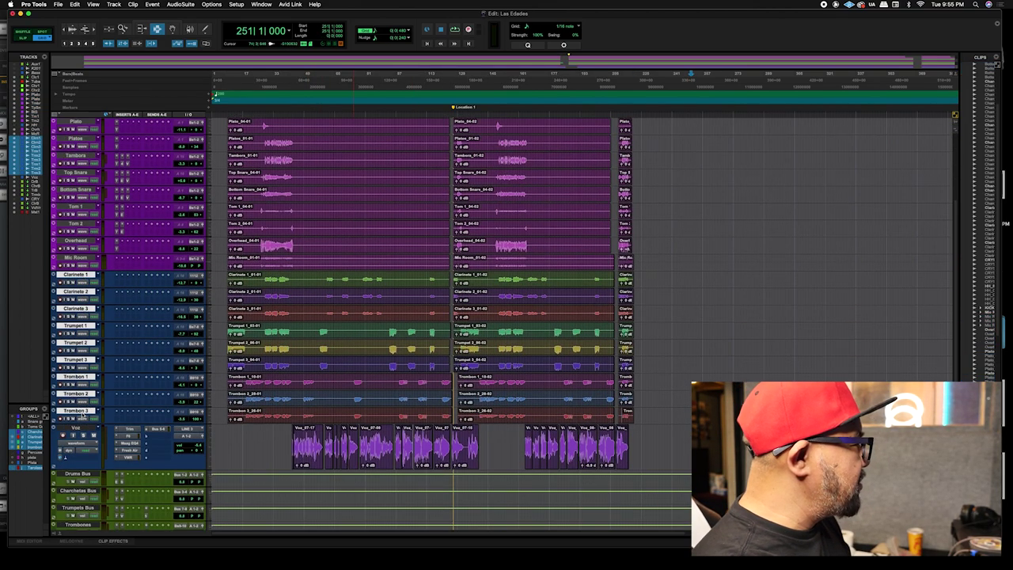
double_click(52, 410)
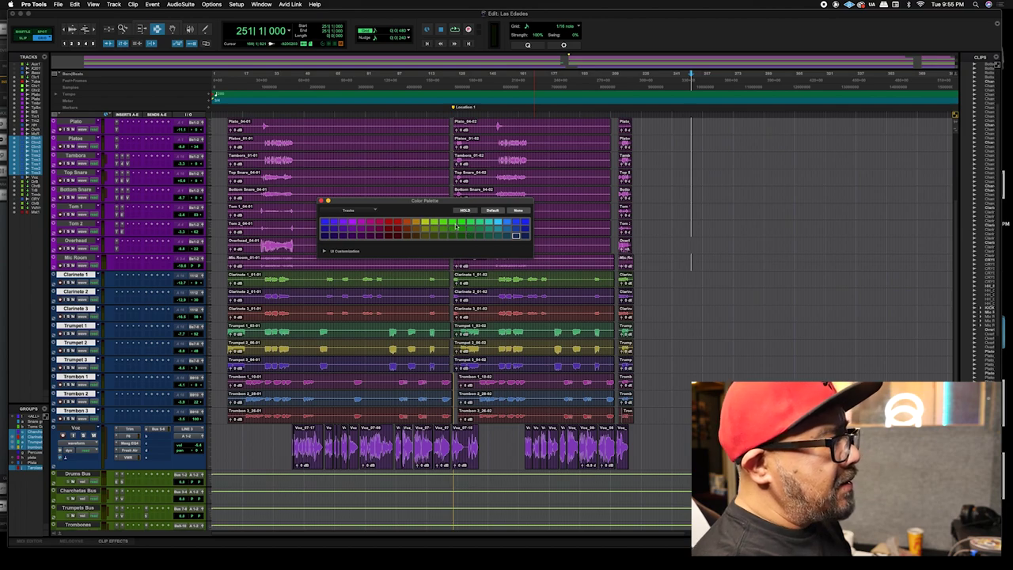
click(509, 224)
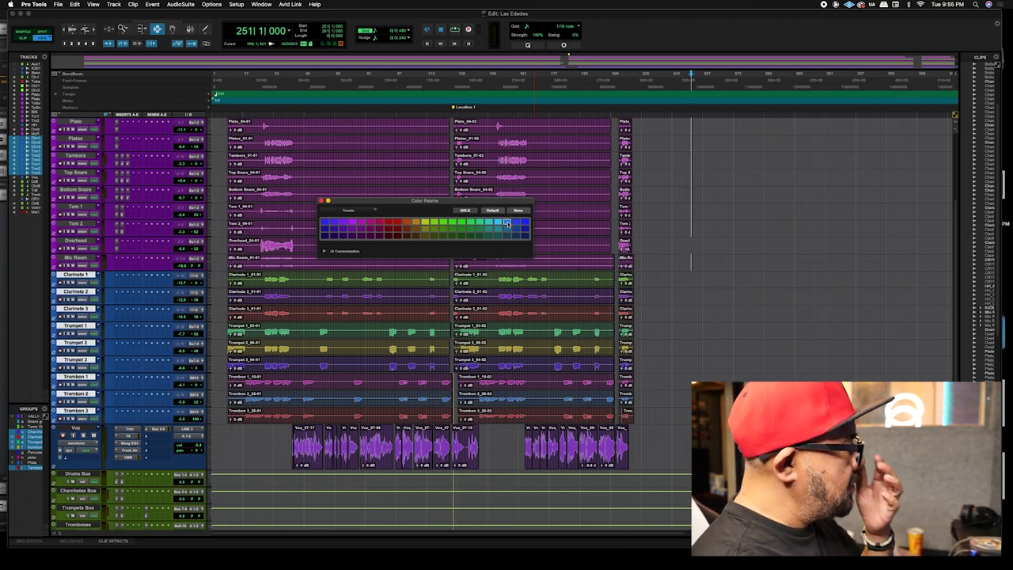
Step: Colour all the clarinet, trumpet and trombone clips blue across the whole song
click(648, 279)
drag(648, 278, 198, 415)
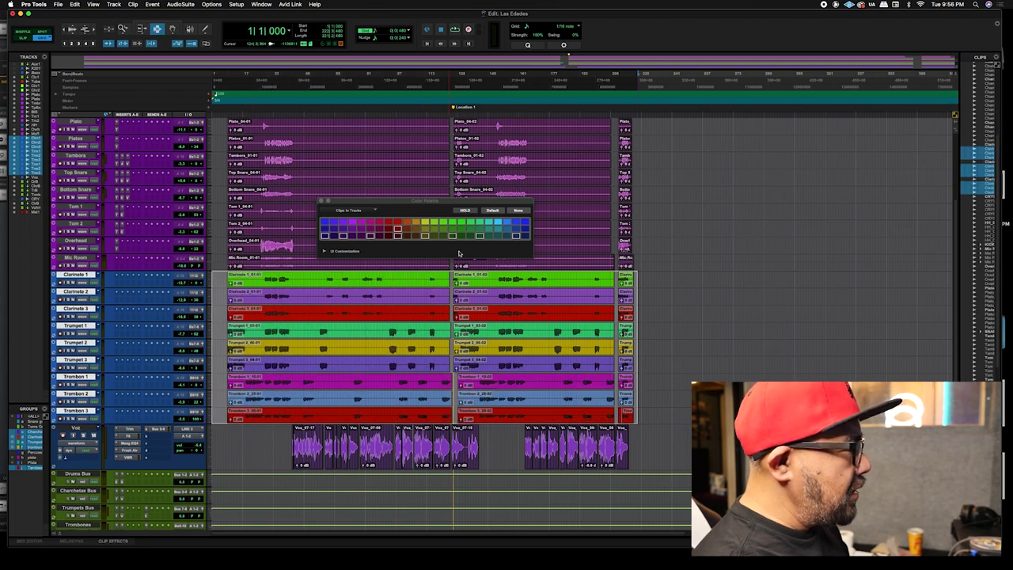
click(507, 224)
click(725, 283)
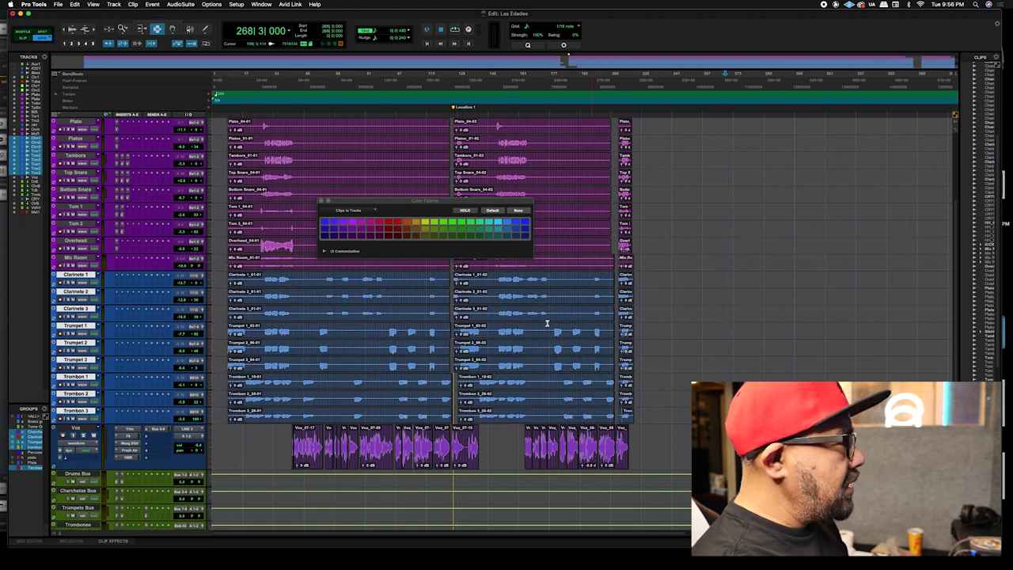
click(320, 203)
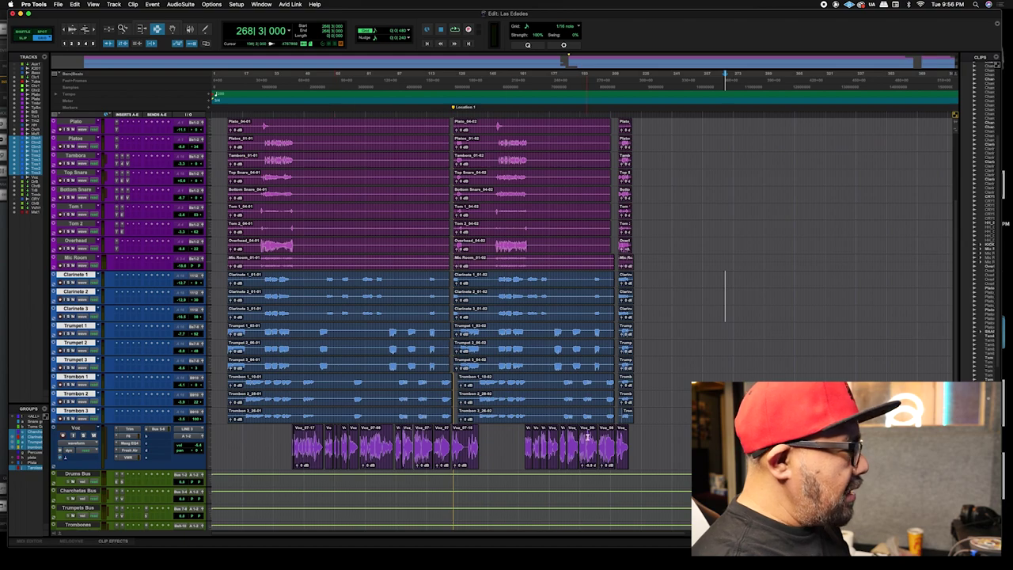
Step: Colour the Voz track and all its clips across the whole song magenta, and close the Color Palette
double_click(53, 446)
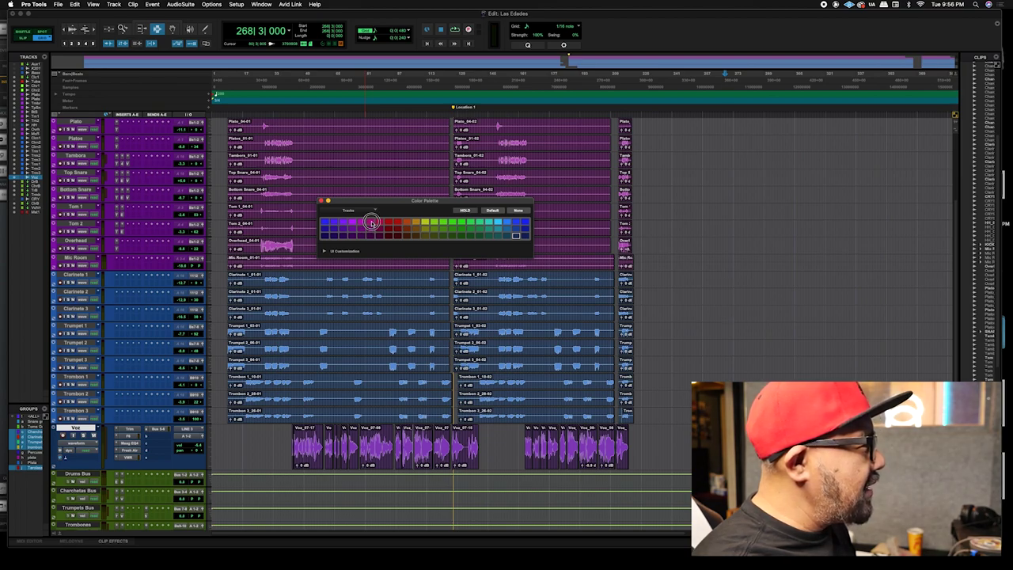
click(372, 222)
drag(630, 432, 212, 442)
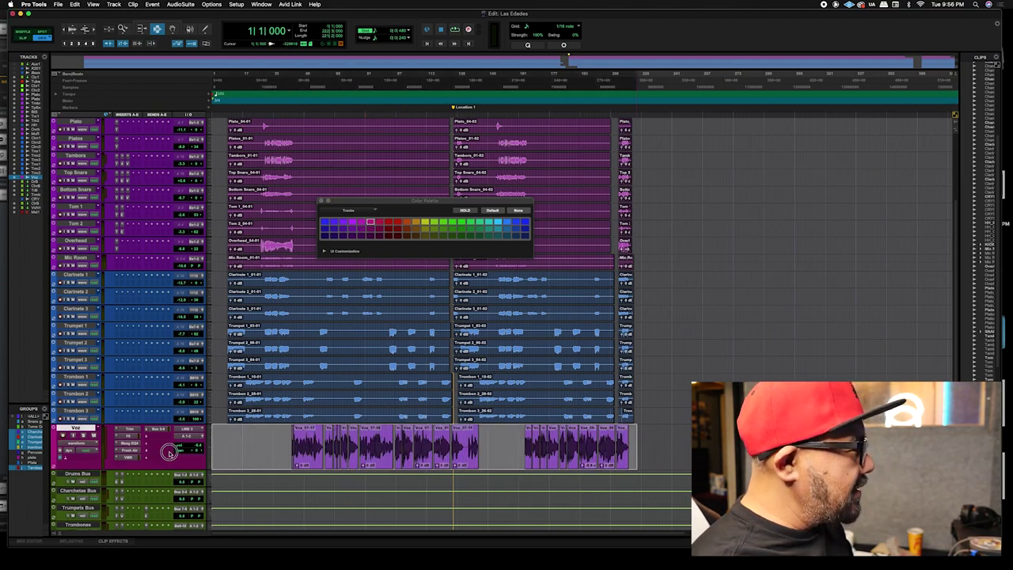
click(371, 222)
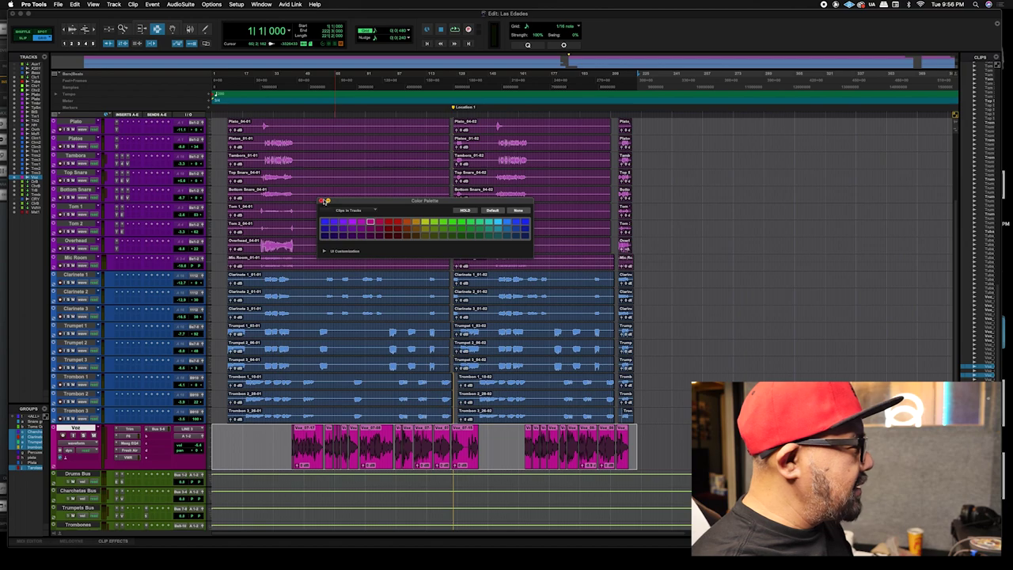
click(325, 201)
Step: Select the bus tracks from Drums Bus through Vocal Verb and clear the vocal clip selection
scroll(251, 368, down, 5)
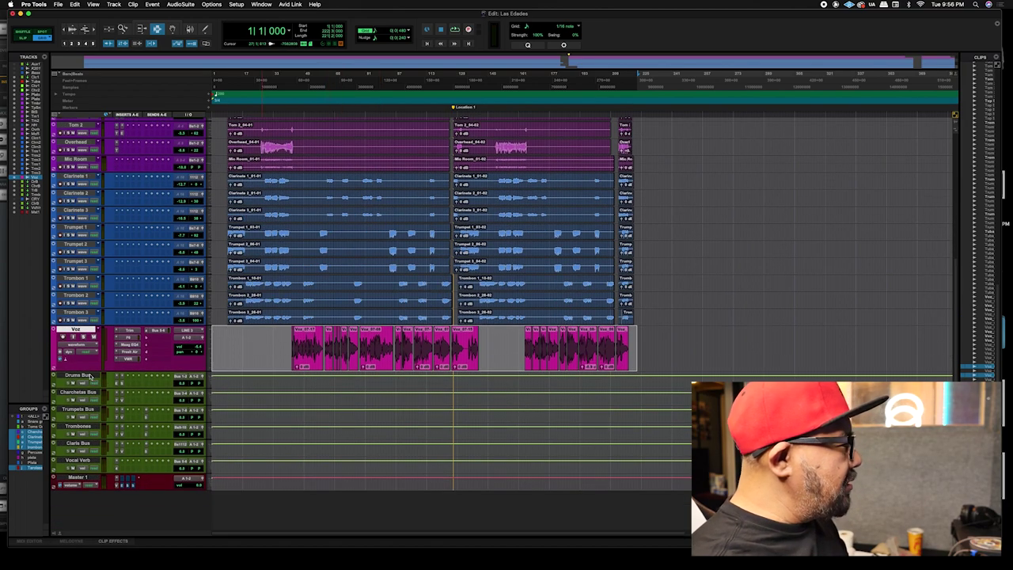
click(90, 375)
shift+click(87, 461)
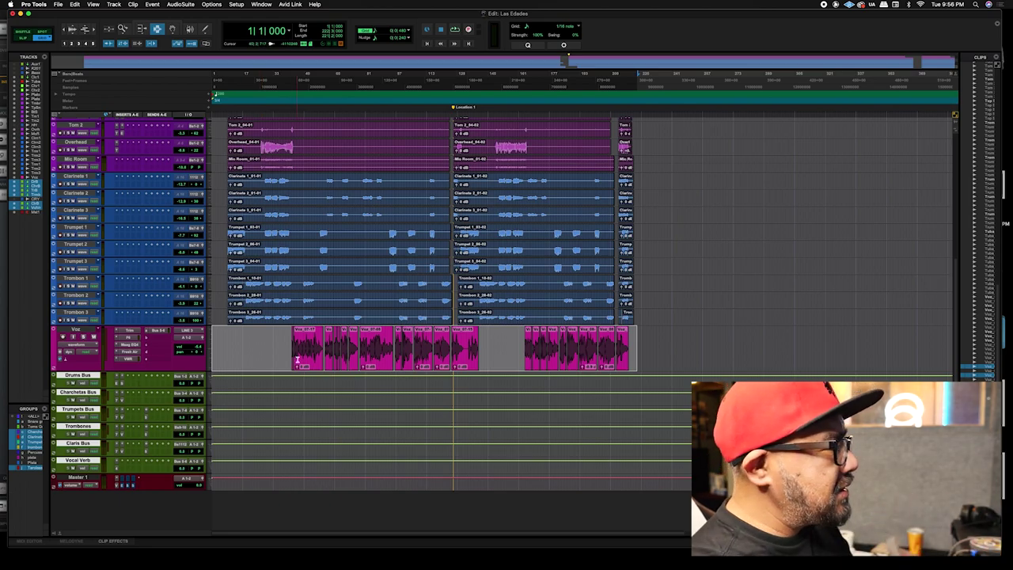
click(653, 299)
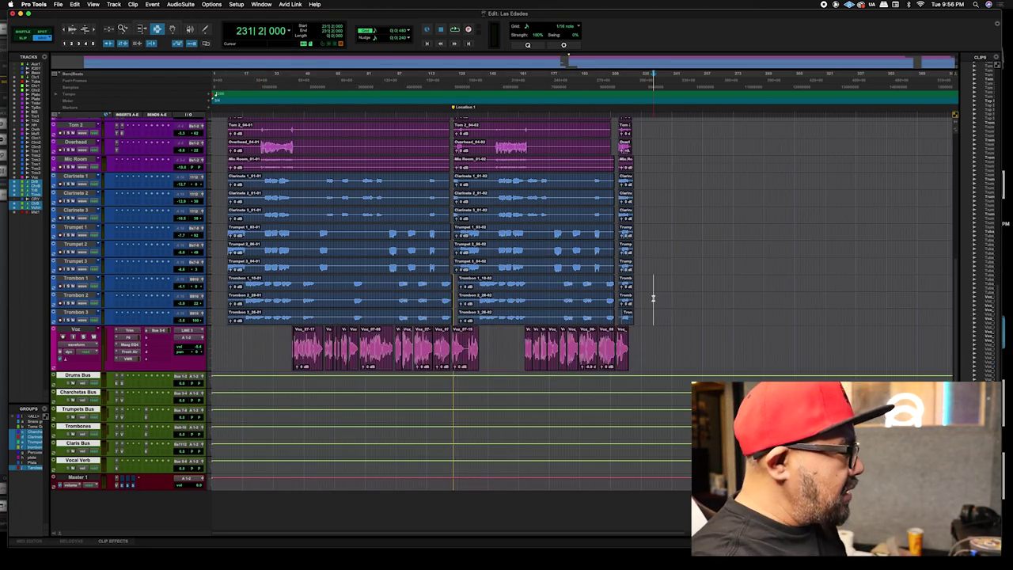
Step: Show the Mix window and reposition it so the coloured channel strips sit below the transport controls
key(super+equal)
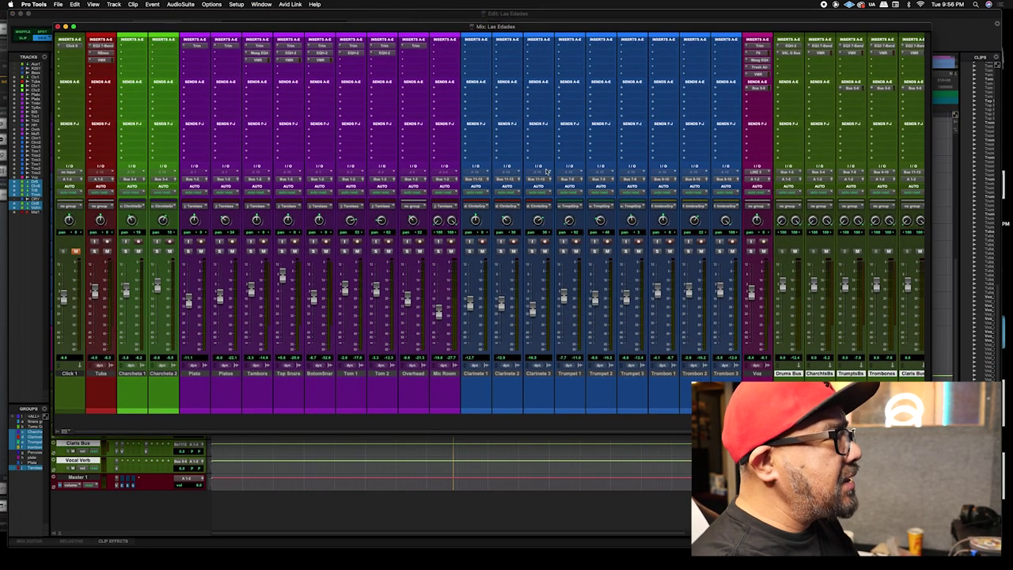
drag(496, 27, 465, 33)
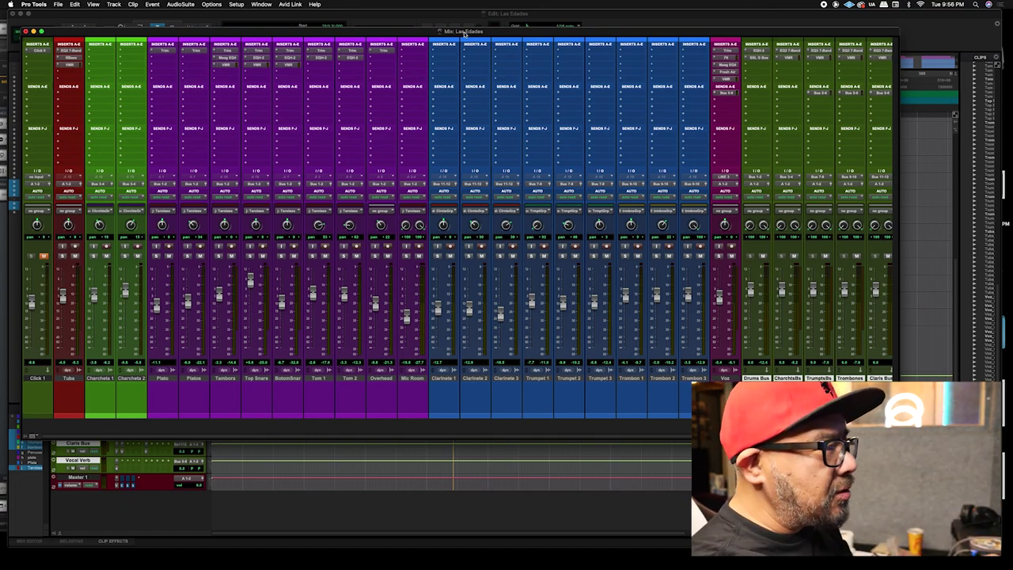
drag(465, 32, 471, 55)
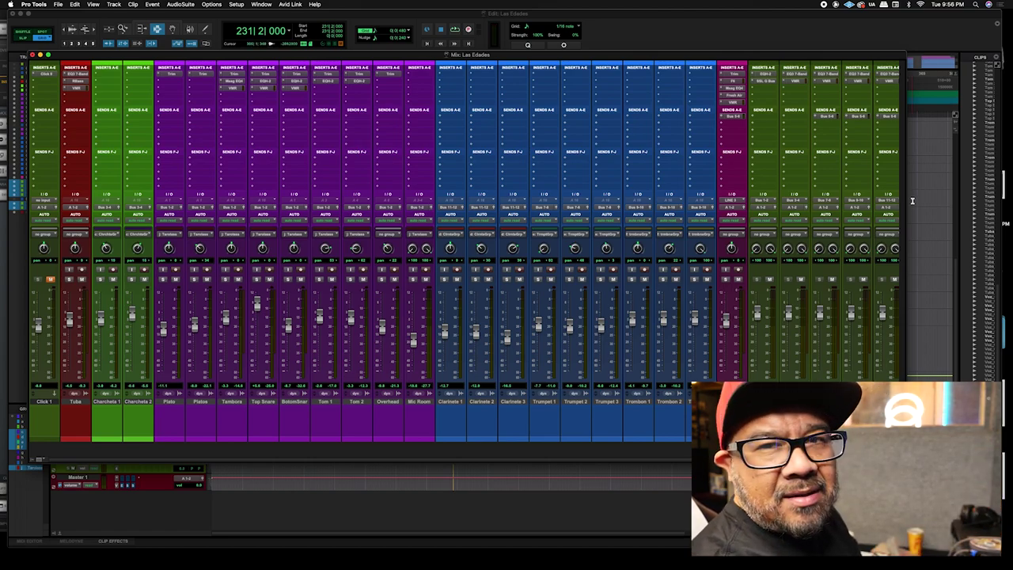
Step: Compare the track colours between the Edit and Mix windows, and review the colour-coded tracks and clips from Click 1 to the buses
key(super+equal)
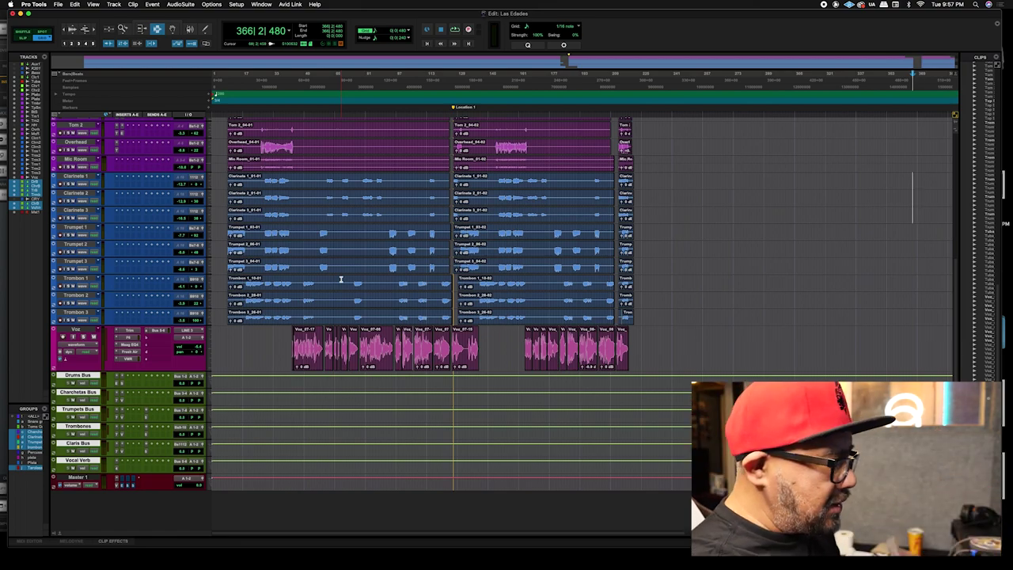
key(super+equal)
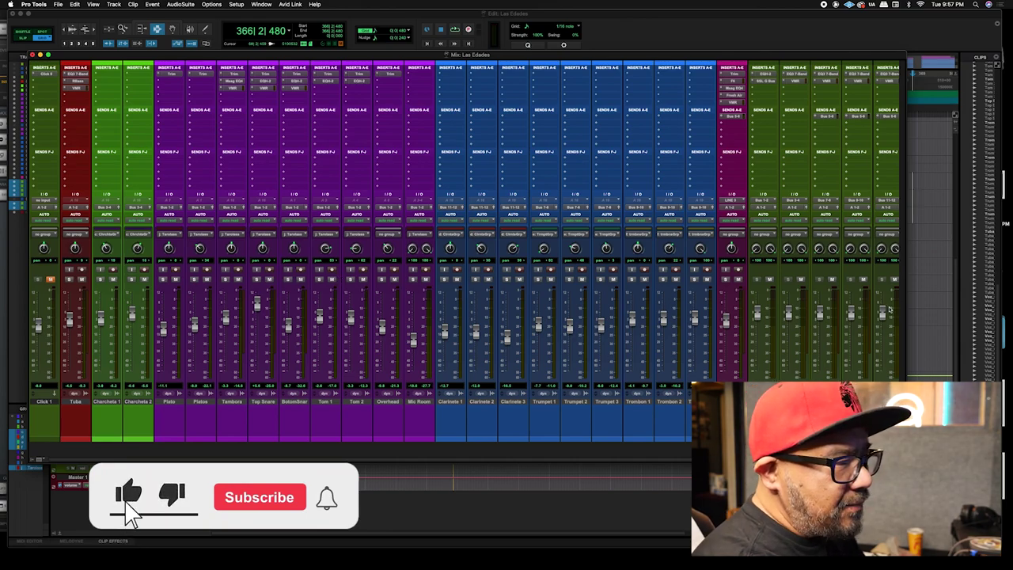
click(913, 288)
click(367, 277)
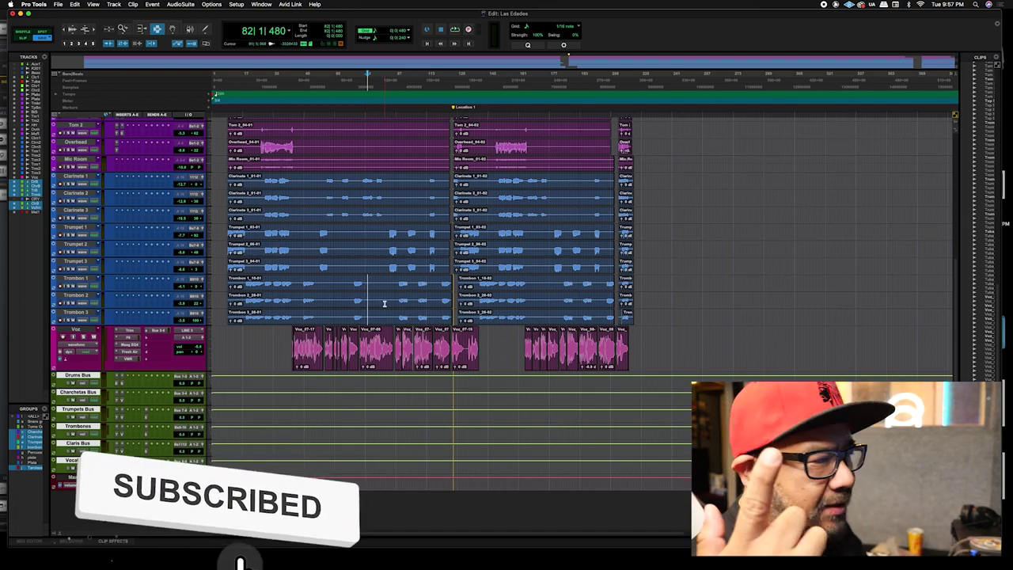
scroll(386, 303, up, 10)
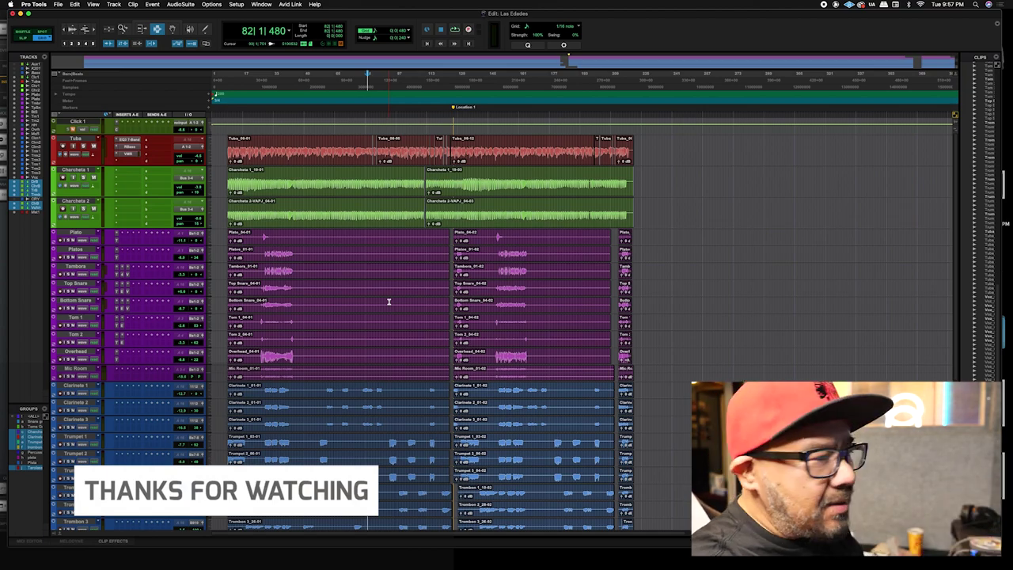
scroll(395, 299, down, 5)
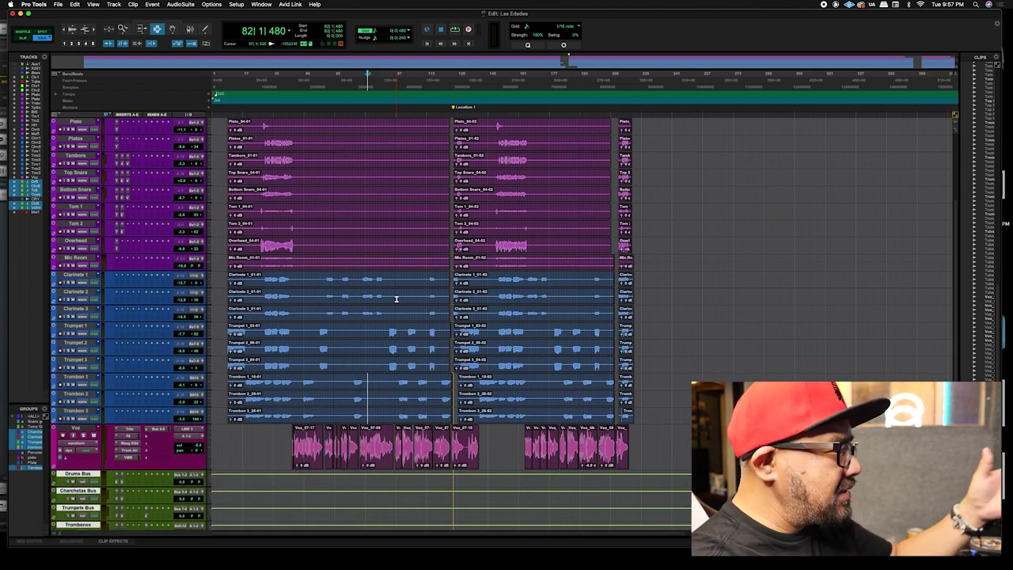
scroll(398, 297, down, 4)
scroll(397, 297, up, 5)
scroll(397, 296, up, 3)
scroll(398, 297, down, 6)
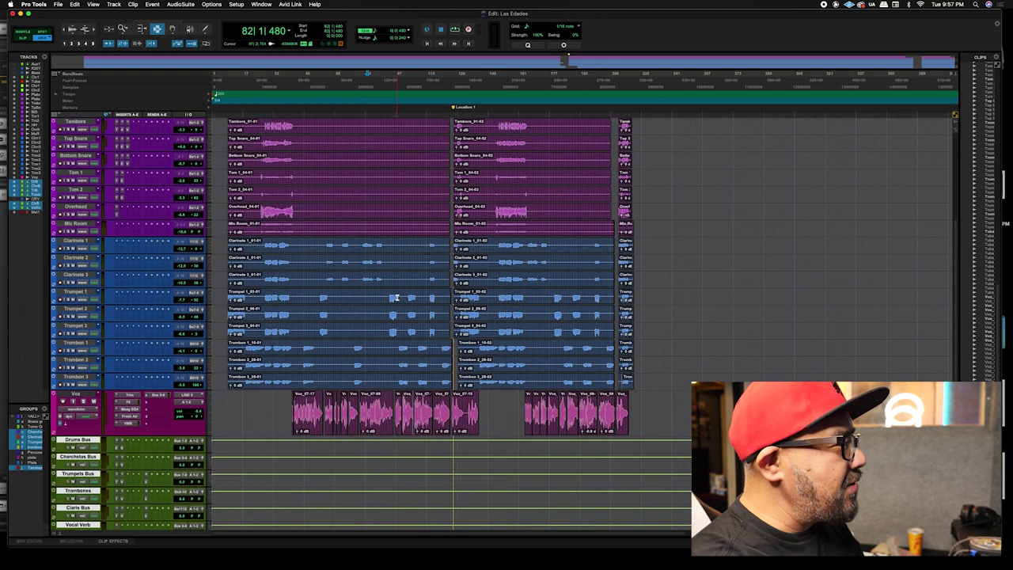